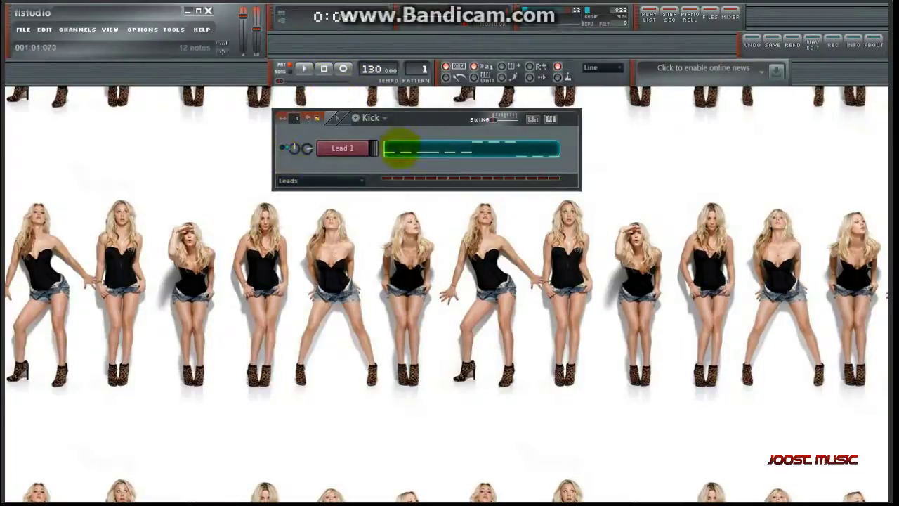
Open Lead 1's F5, A#5 and D#5 melody in the piano roll, widen the view, and play it once
left_click(395, 150)
left_click_drag(168, 108, 463, 109)
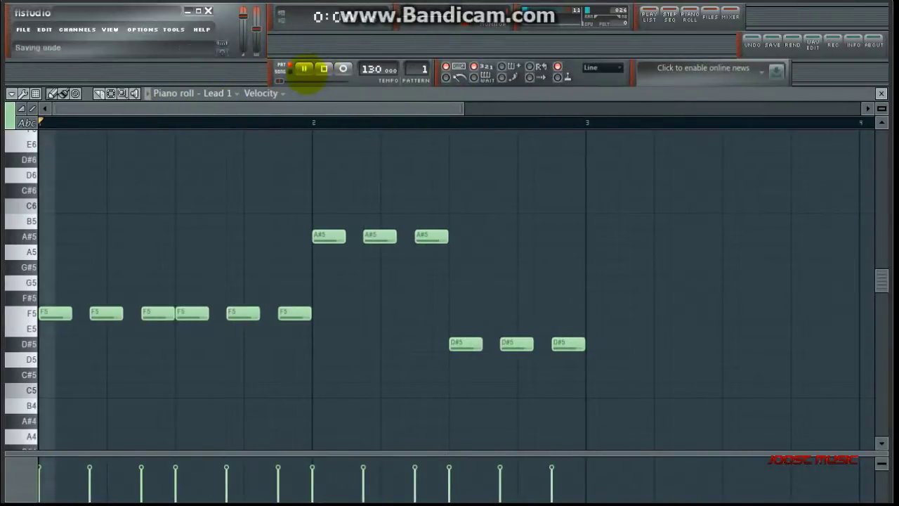
left_click(304, 68)
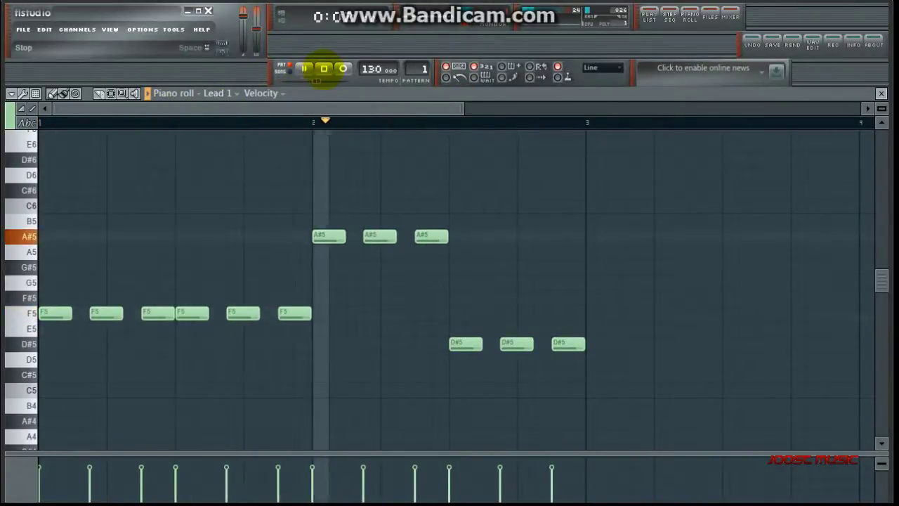
left_click(324, 68)
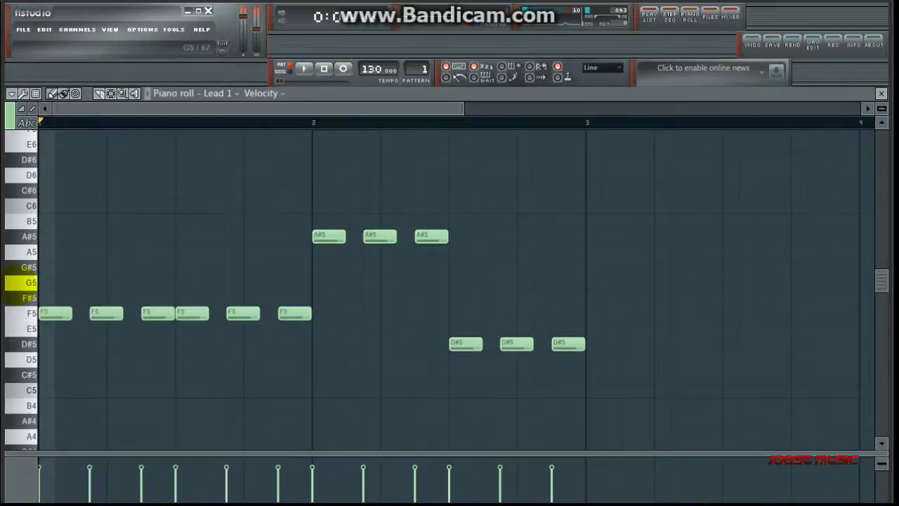
Bring the step sequencer back into view and close the piano roll window
left_click(111, 30)
left_click(130, 73)
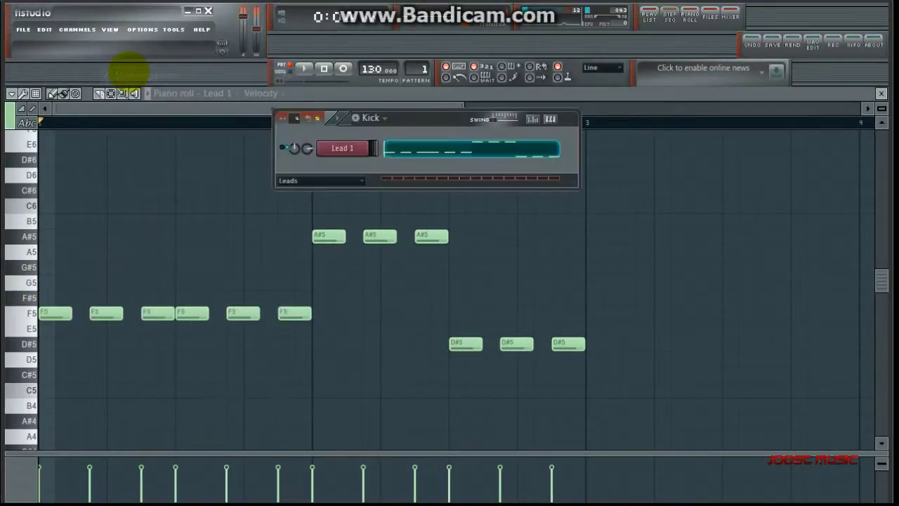
left_click(110, 29)
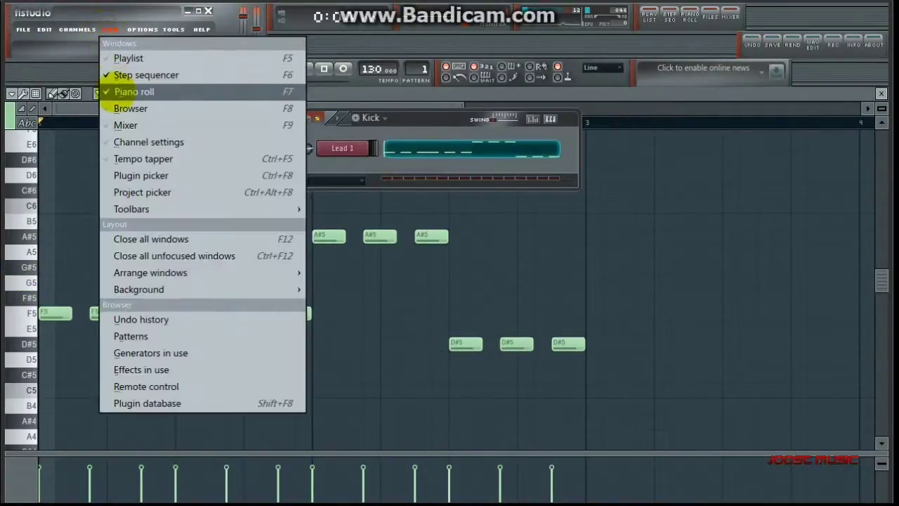
left_click(116, 92)
left_click(110, 29)
left_click(115, 92)
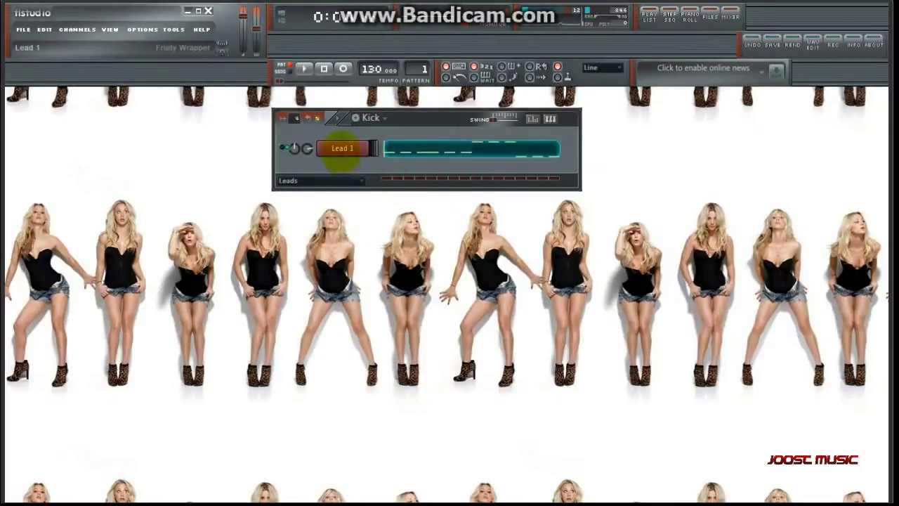
Clone Lead 1 into Lead 1 #2, play the pattern, and open Lead 1 #2's piano roll
right_click(342, 148)
left_click(393, 347)
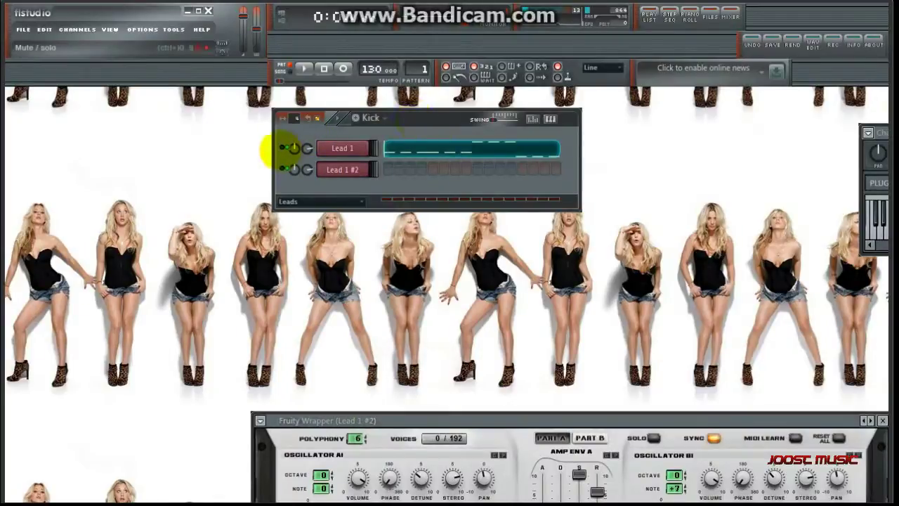
left_click(304, 68)
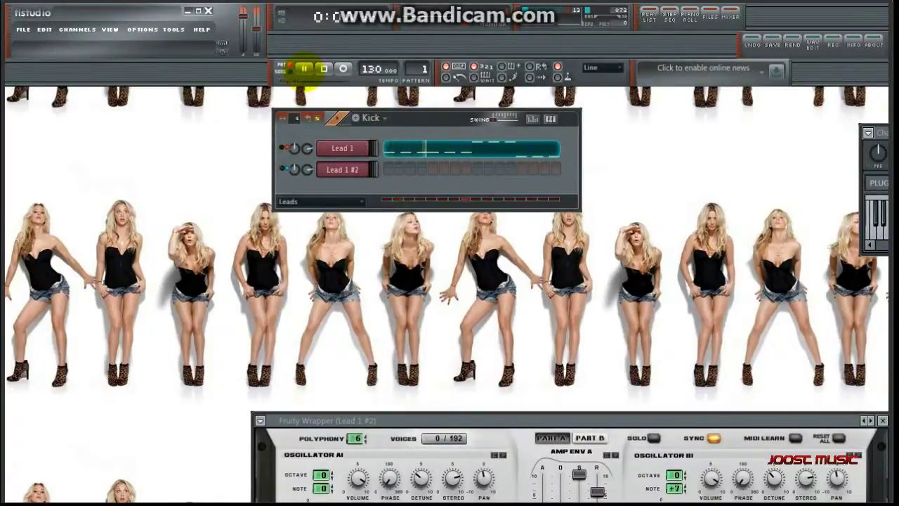
left_click(323, 68)
right_click(341, 170)
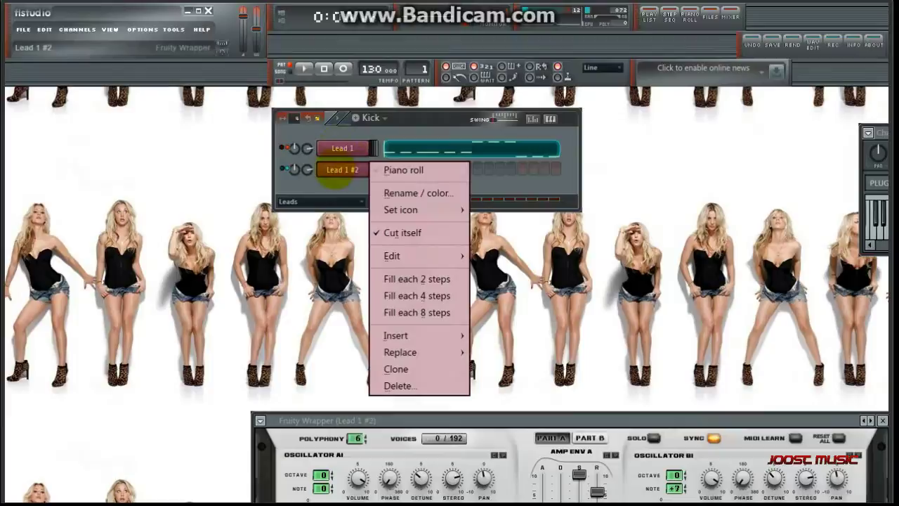
left_click(391, 170)
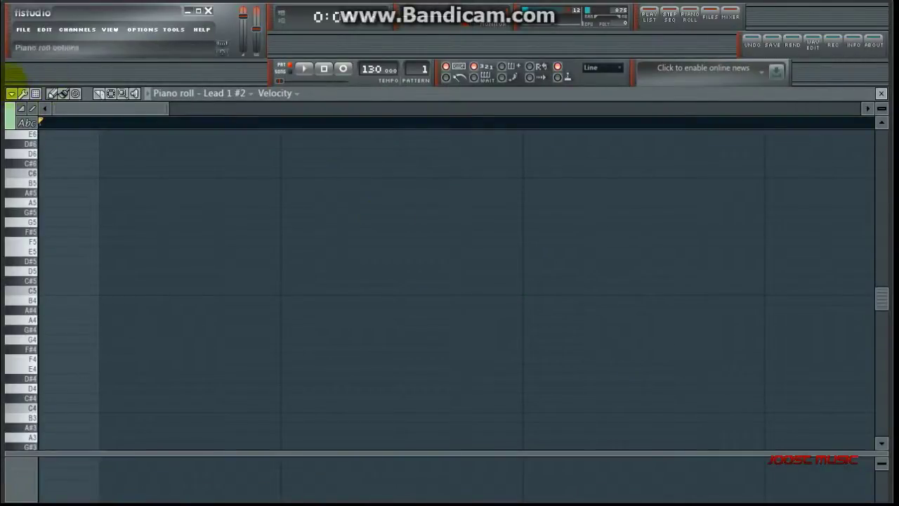
Turn on Helpers > Ghost channels so Lead 1's 12 notes appear as ghost notes, then zoom out
left_click(11, 93)
mouse_move(15, 140)
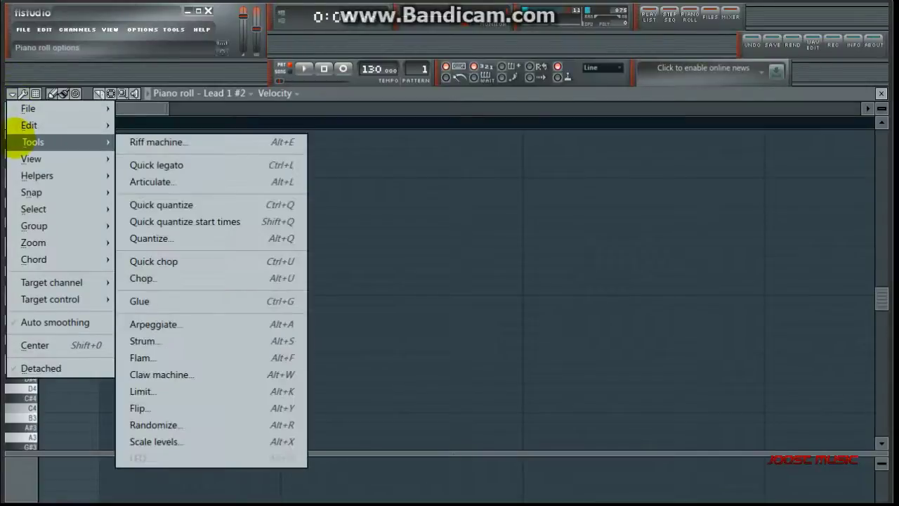
mouse_move(40, 176)
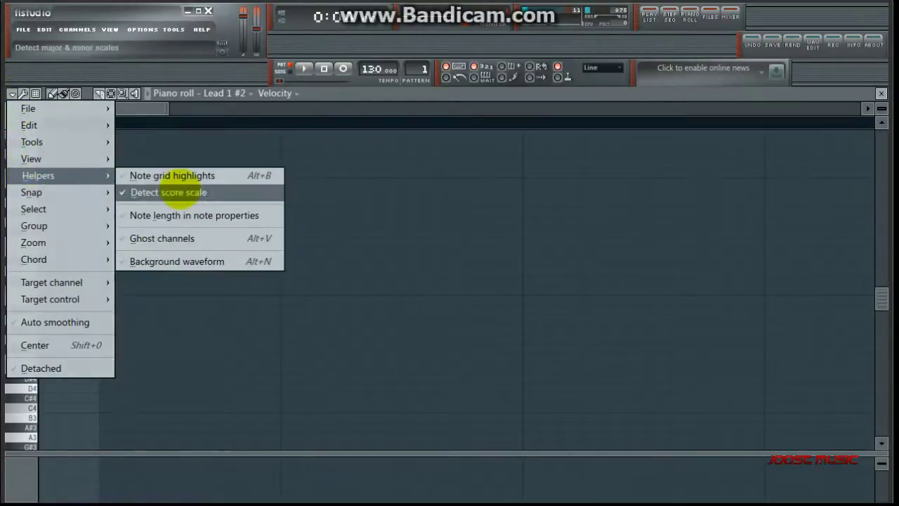
left_click(163, 238)
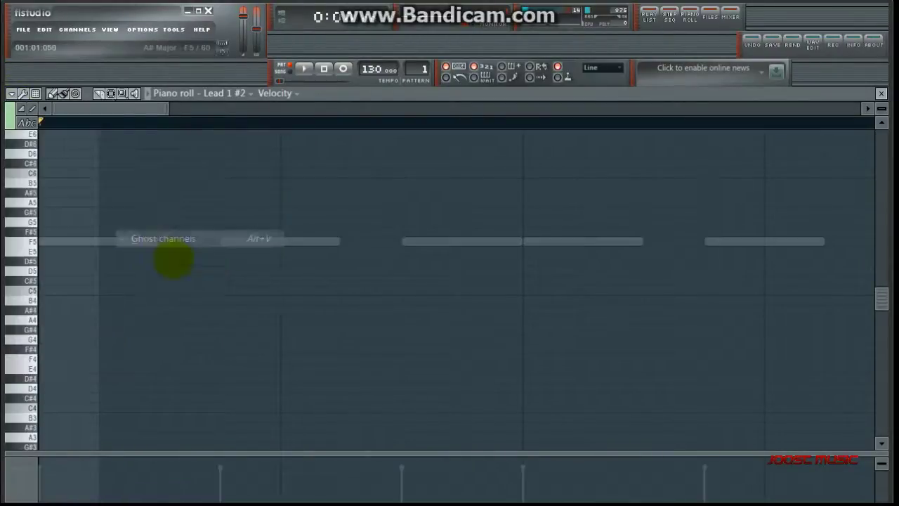
scroll(257, 281, "up", 4)
scroll(410, 133, "down", 2)
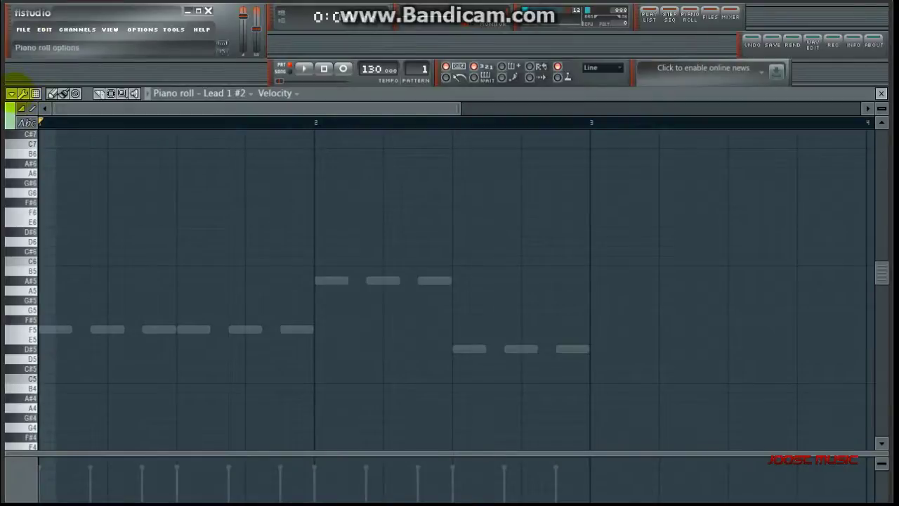
Choose minor as the chord the piano roll stamps with each note
left_click(12, 93)
mouse_move(66, 257)
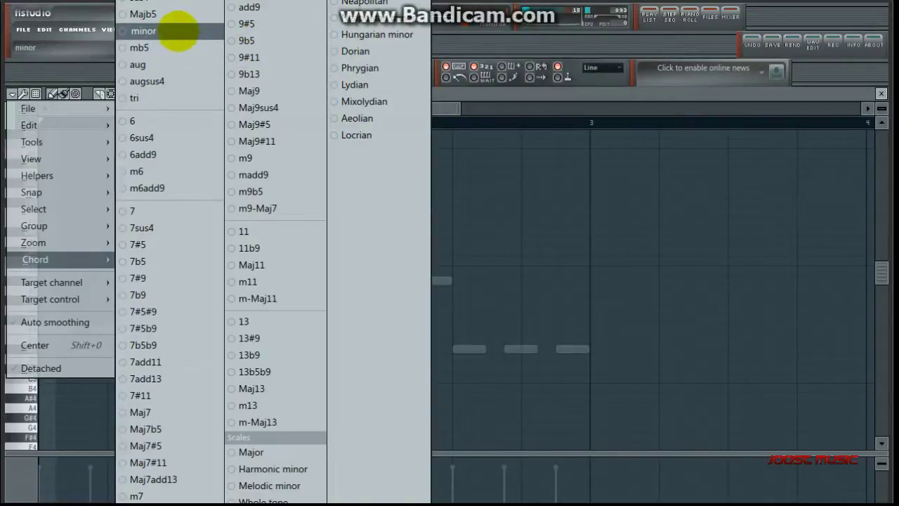
left_click(177, 31)
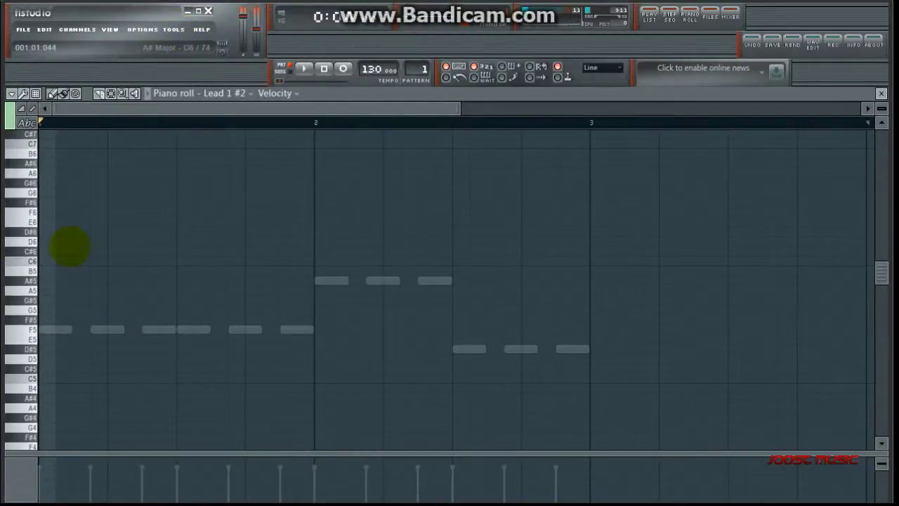
Stamp a D minor chord on D6 at bar 1's first beat and audition its D6, F6 and A6 notes
left_click(74, 242)
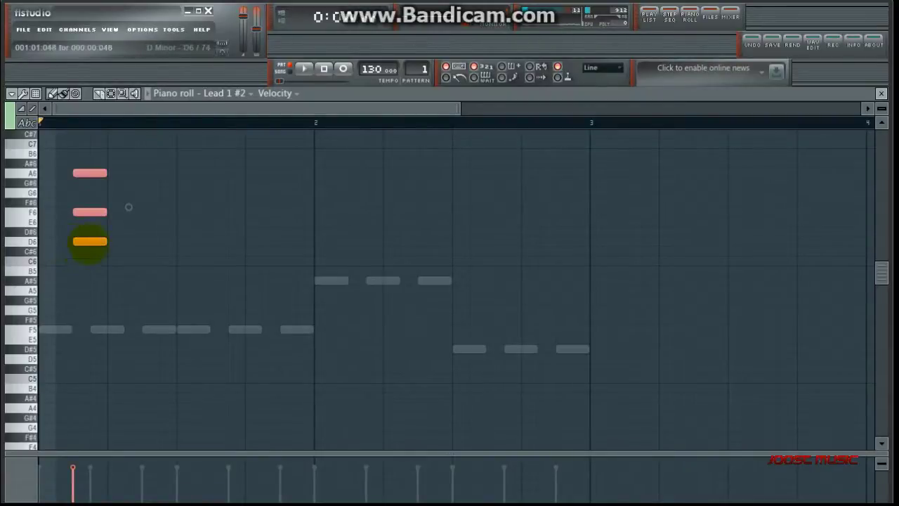
left_click(85, 212)
left_click(84, 173)
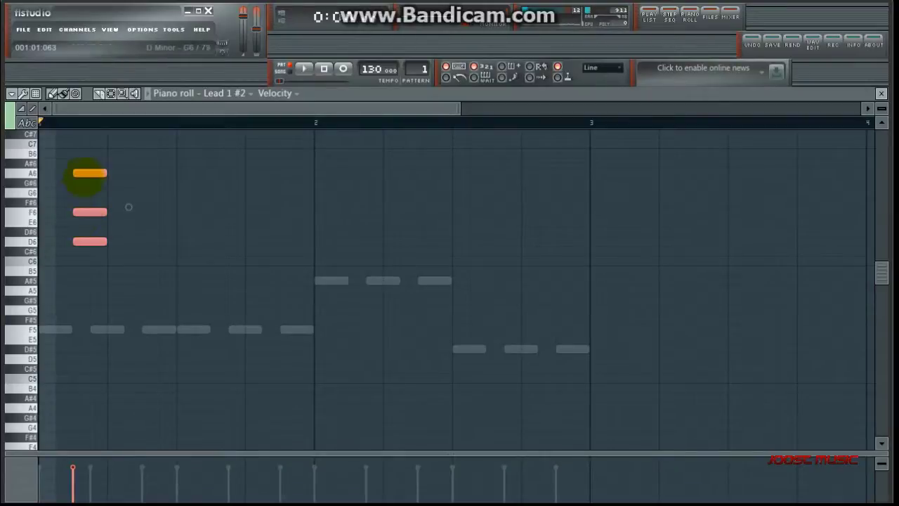
left_click(84, 212)
left_click(84, 172)
left_click(88, 211)
left_click(89, 241)
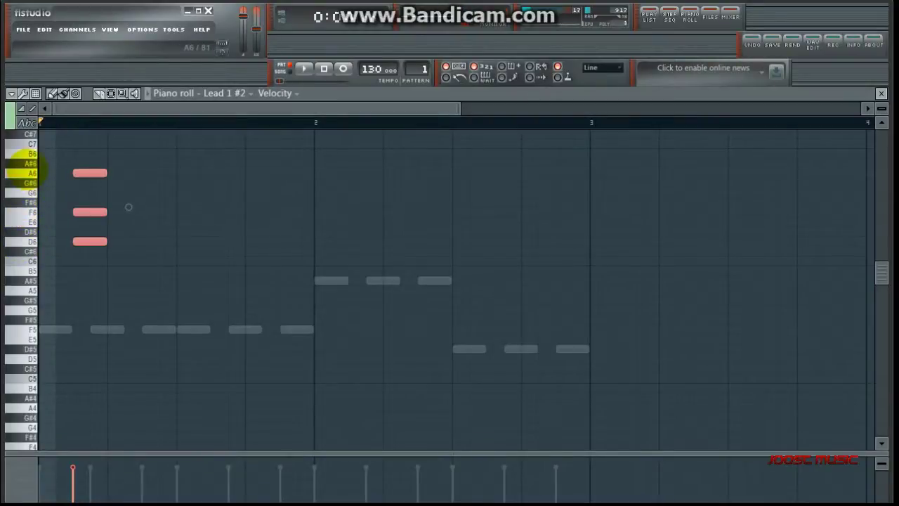
Delete the trial D minor chord's three notes
right_click(90, 173)
right_click(89, 211)
right_click(90, 240)
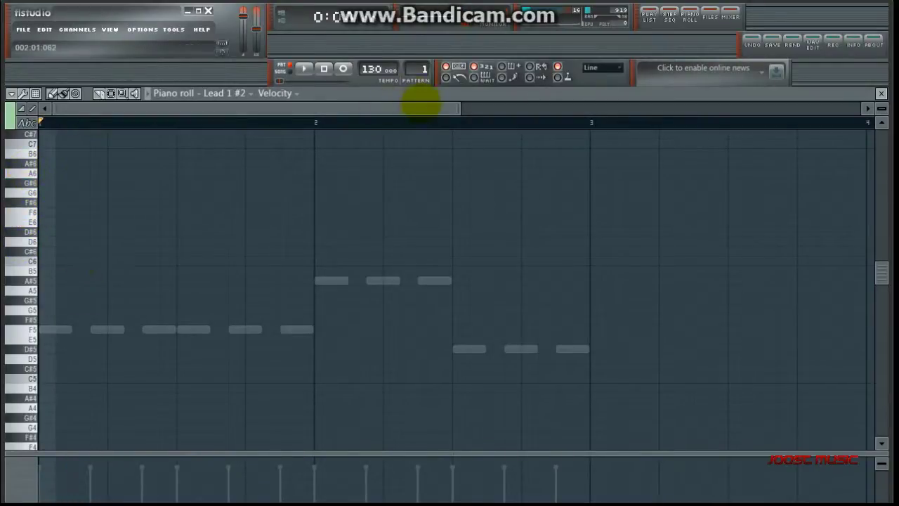
left_click_drag(456, 107, 321, 98)
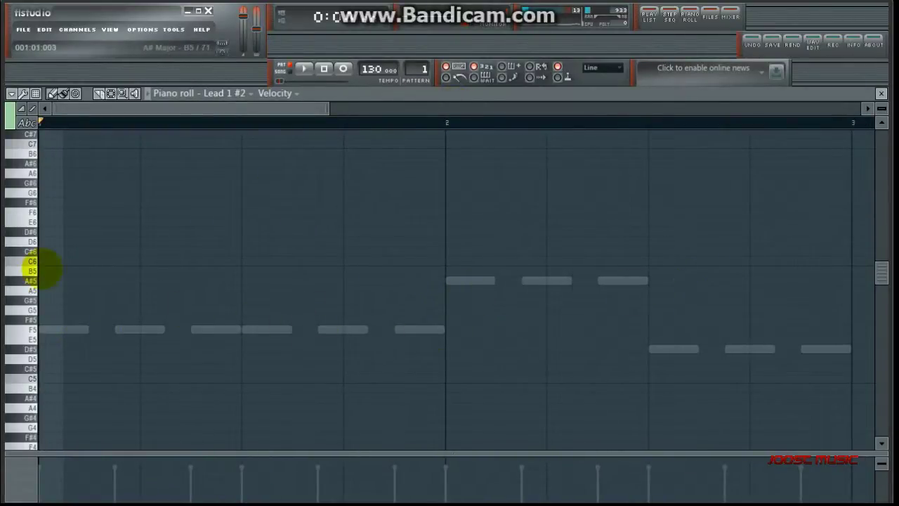
Stamp F minor chords on all six F5 ghost notes
left_click(42, 329)
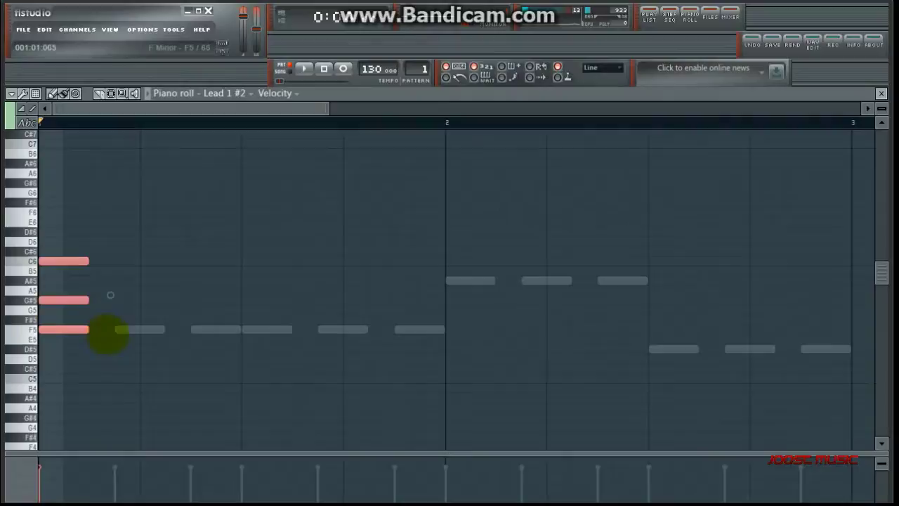
left_click(116, 328)
left_click(195, 328)
left_click(247, 329)
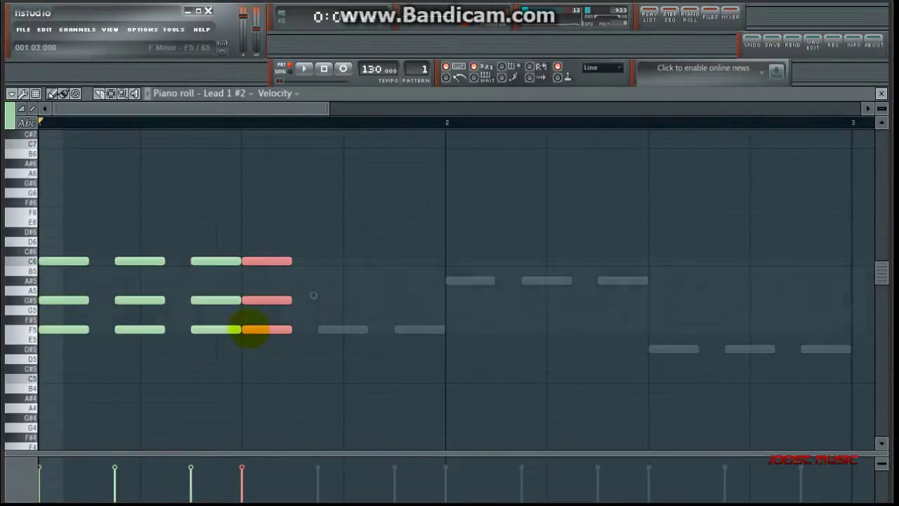
left_click(323, 329)
left_click(398, 329)
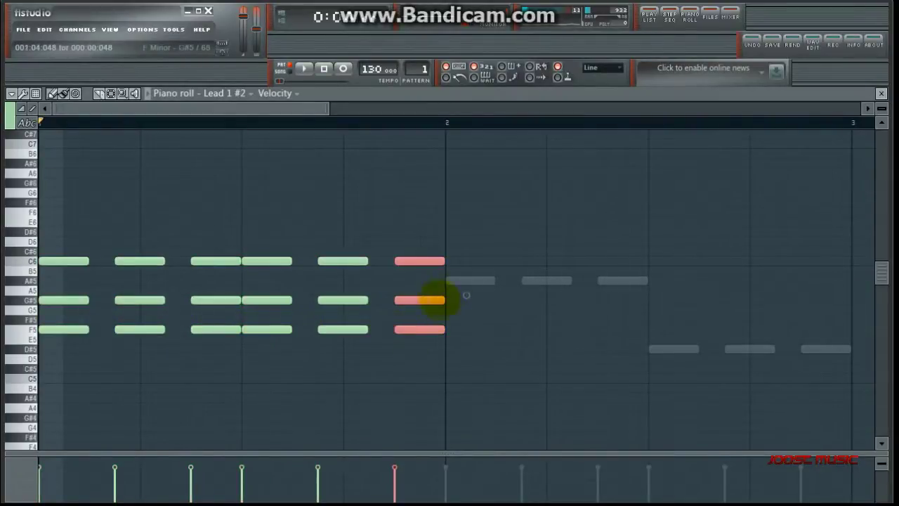
Stamp A# minor chords on the three A#5 ghost notes
left_click(451, 280)
left_click(525, 280)
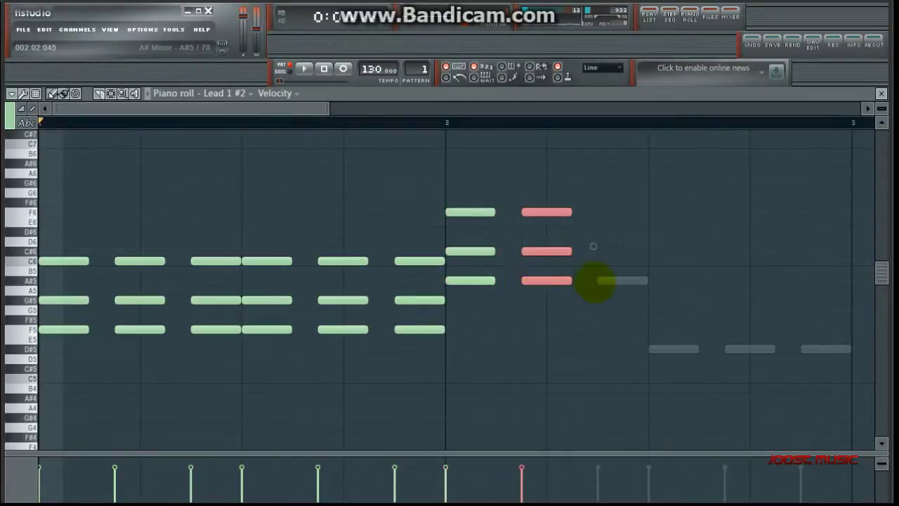
left_click(600, 280)
Stamp D# minor chords on the D#5 ghost notes and play back the chord melody
left_click(652, 349)
left_click_drag(271, 108, 373, 108)
left_click(409, 349)
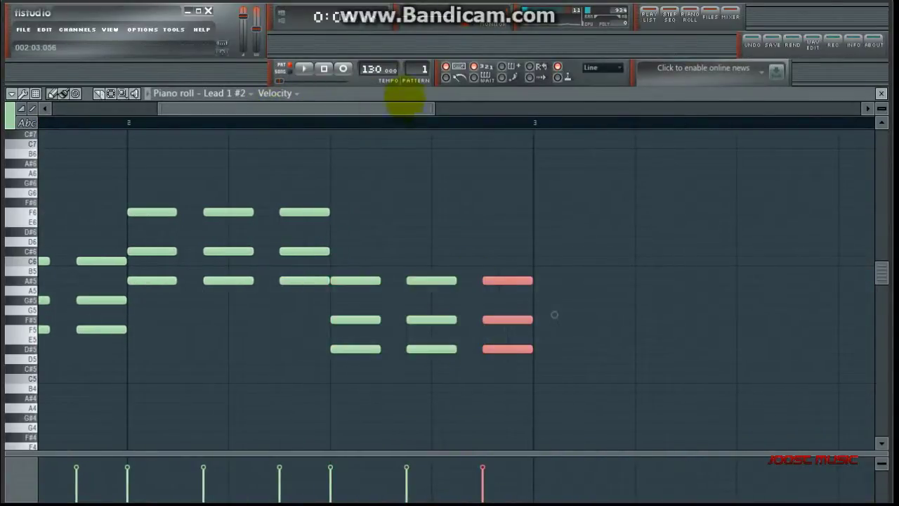
left_click_drag(431, 106, 578, 107)
left_click_drag(492, 108, 211, 49)
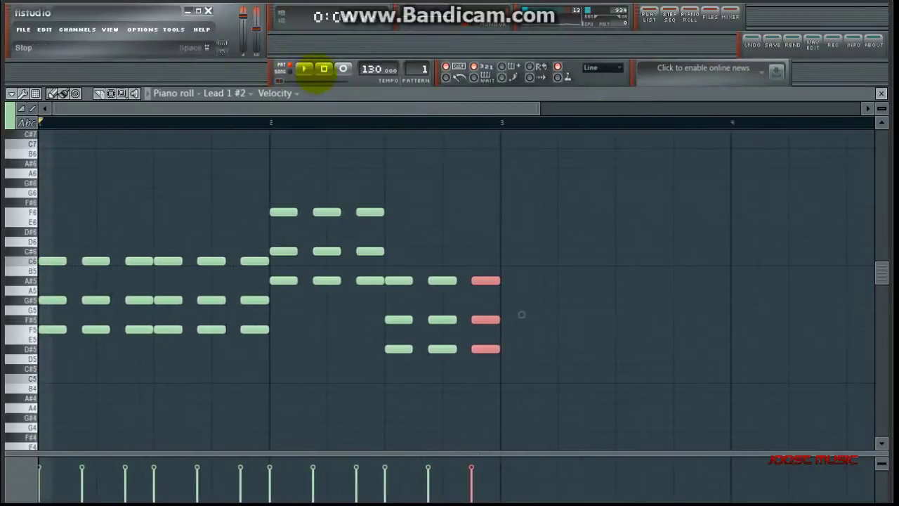
left_click(304, 68)
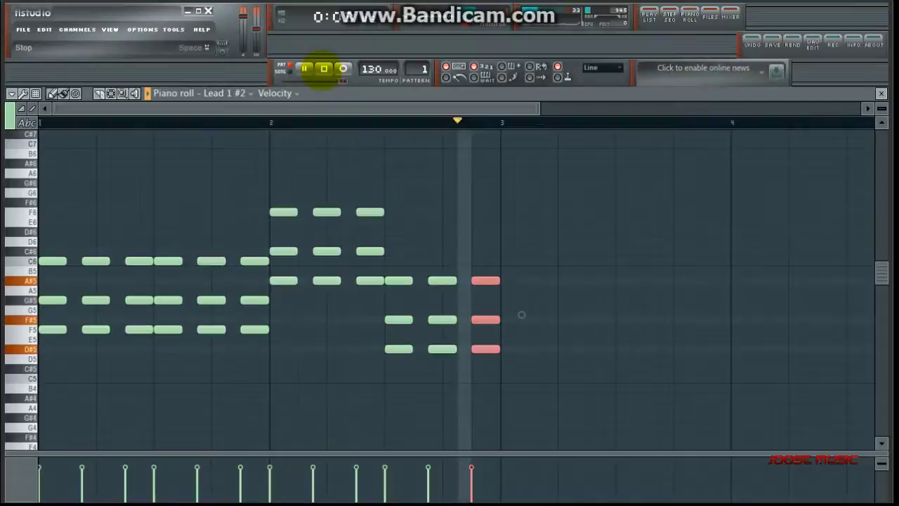
Stop playback and delete the C6 and G#5 chord notes stacked over bar 1's melody
left_click(323, 68)
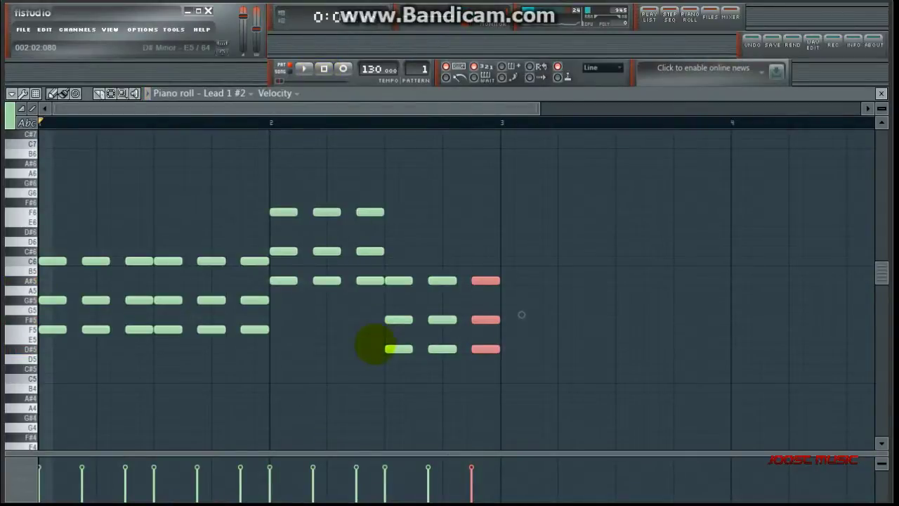
right_click(54, 299)
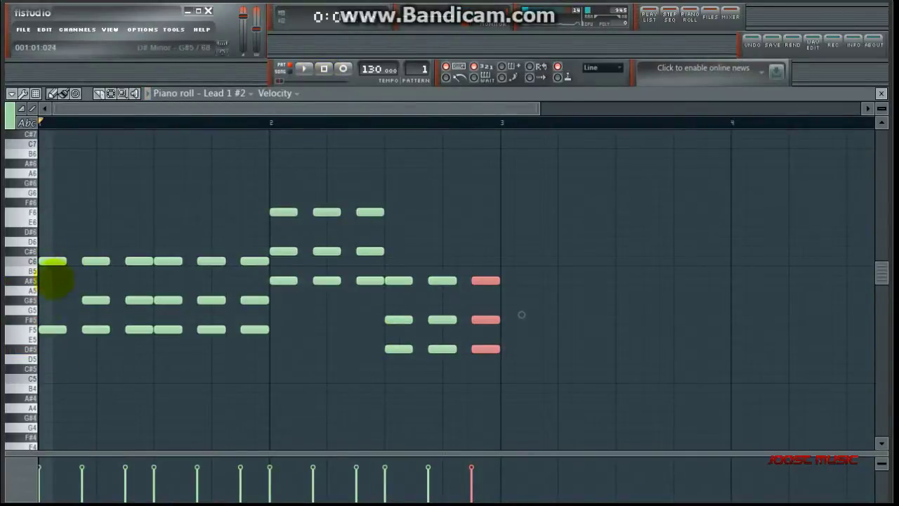
right_click(53, 261)
right_click(96, 261)
right_click(95, 300)
right_click(139, 260)
right_click(168, 261)
right_click(139, 300)
right_click(168, 300)
right_click(211, 261)
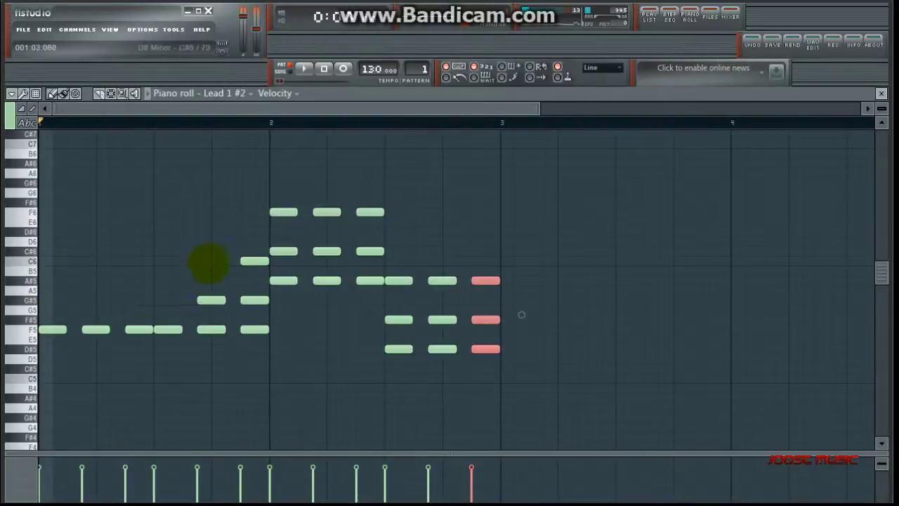
Erase the extra chord notes stacked around bar 2
right_click(211, 300)
right_click(254, 300)
right_click(254, 261)
right_click(283, 250)
right_click(283, 212)
right_click(327, 211)
right_click(327, 251)
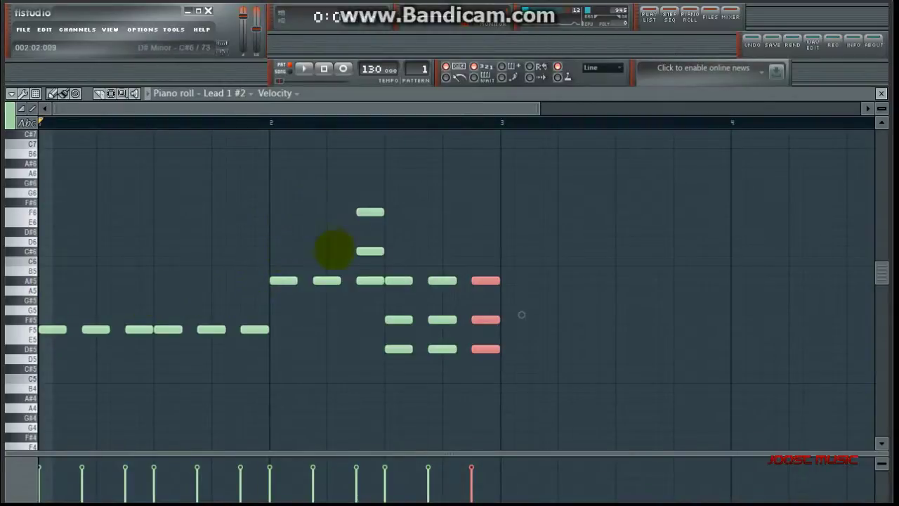
Clear the leftover notes above the A#5 and D#5 melody notes, then show Lead 1 in the piano roll
right_click(370, 212)
right_click(370, 251)
right_click(398, 280)
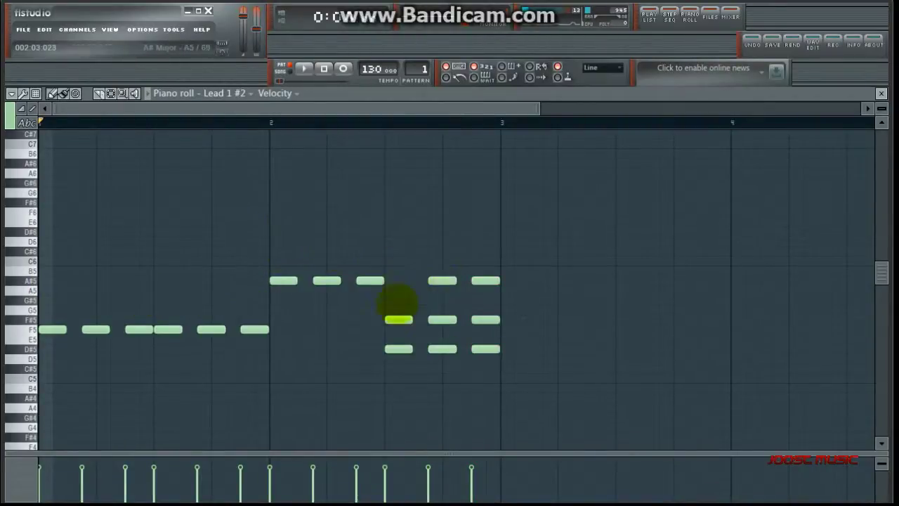
right_click(398, 319)
right_click(442, 319)
right_click(441, 280)
right_click(485, 280)
right_click(486, 320)
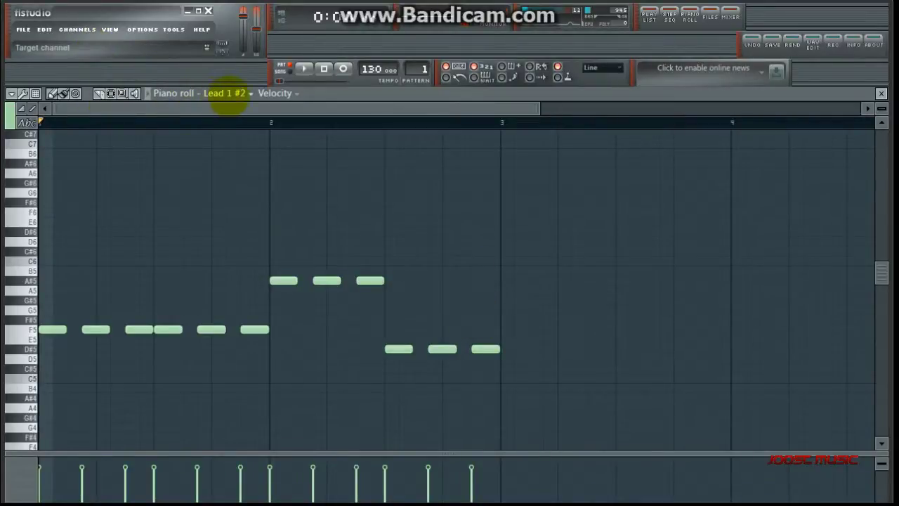
left_click(225, 93)
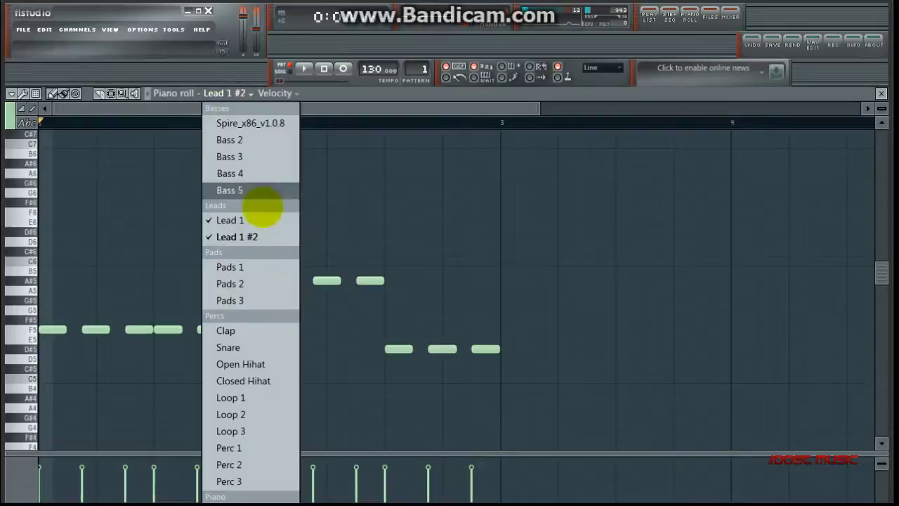
left_click(229, 219)
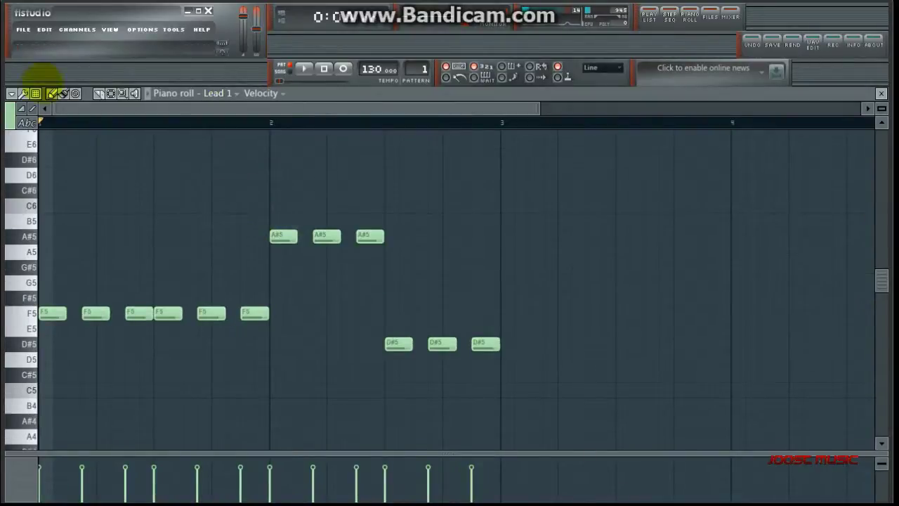
Stamp a Harmonic minor scale, C#6 to C7, at Lead 1's first beat
left_click(12, 93)
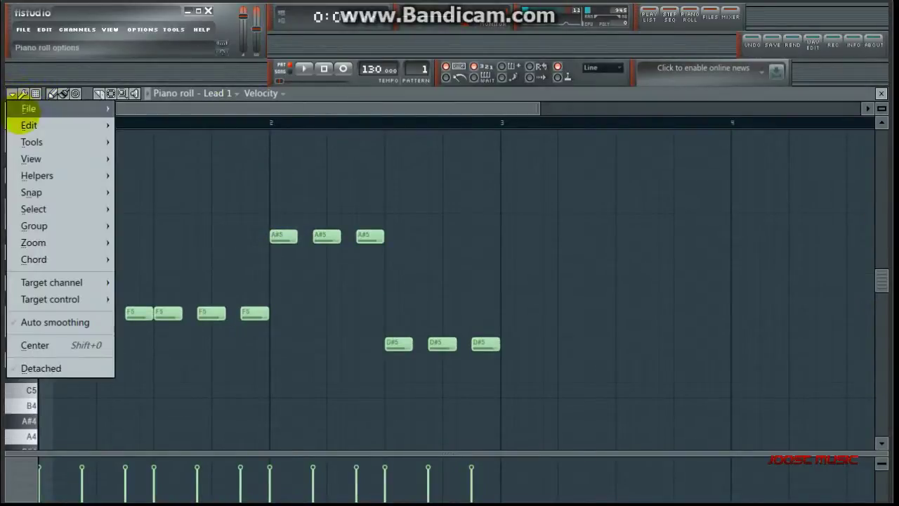
mouse_move(35, 259)
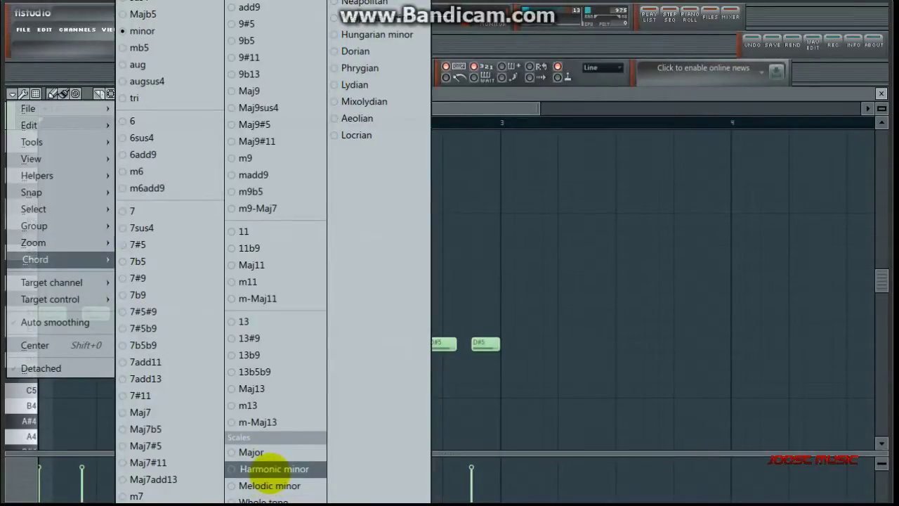
left_click(274, 468)
scroll(134, 200, "up", 5)
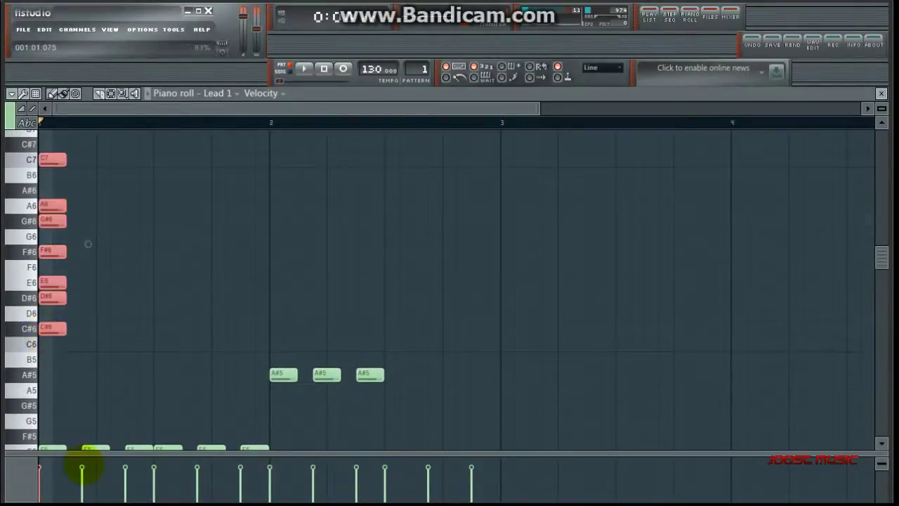
Audition the stamped scale notes one by one, including C#6
left_click(56, 327)
left_click(53, 220)
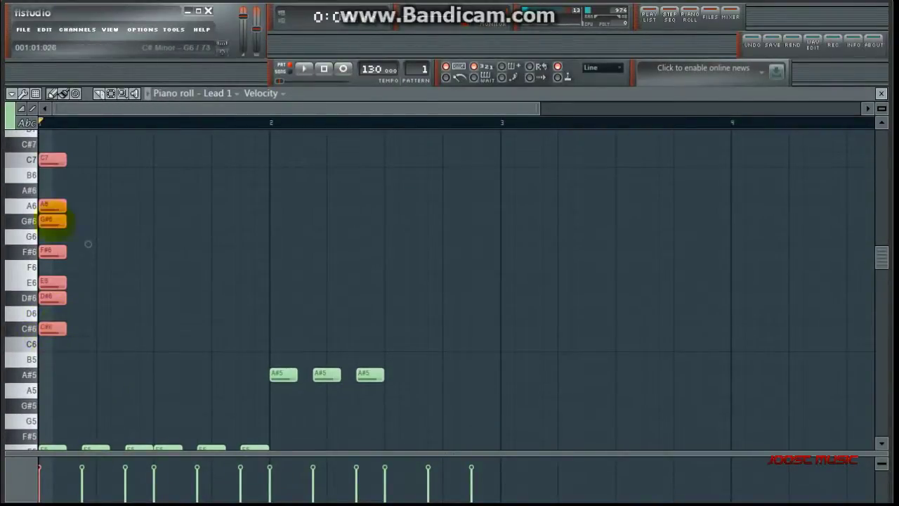
left_click(53, 160)
left_click(52, 239)
left_click(54, 327)
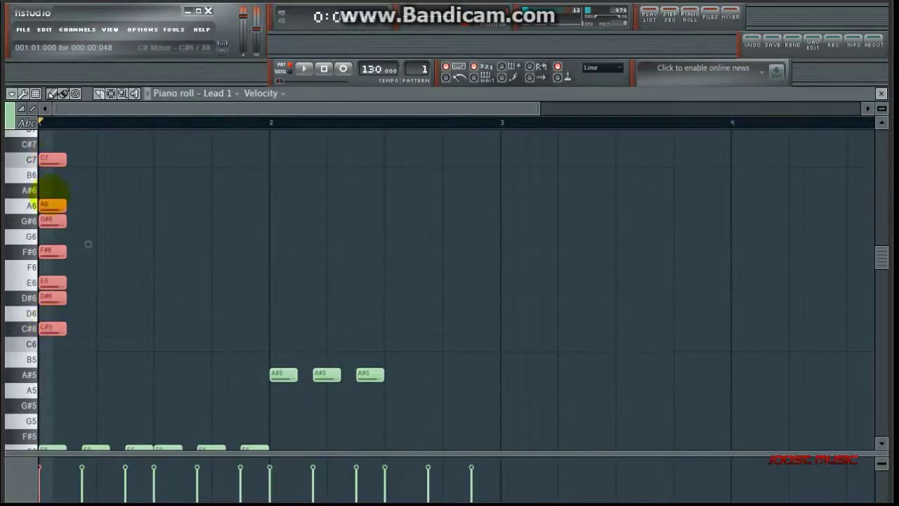
left_click(15, 329)
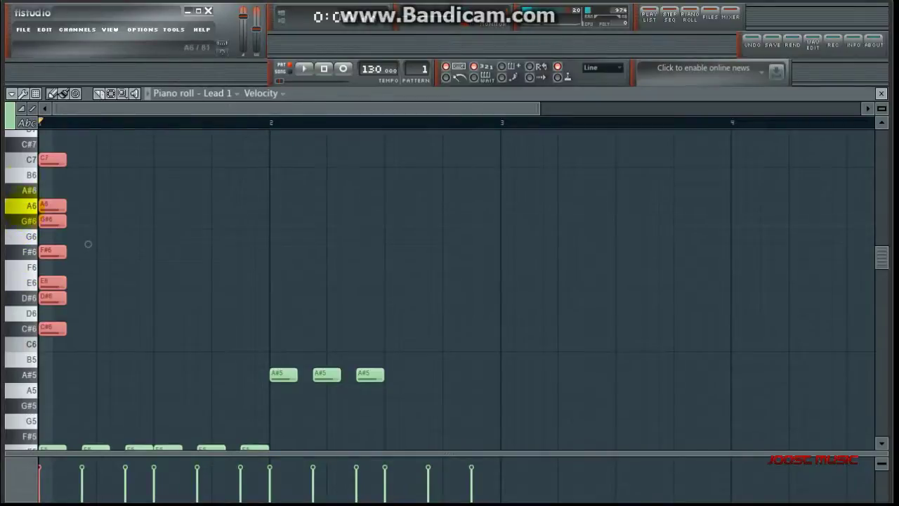
Delete the seven stamped Harmonic minor scale notes
right_click(52, 159)
right_click(53, 205)
right_click(53, 220)
right_click(52, 251)
right_click(52, 282)
right_click(53, 298)
right_click(53, 328)
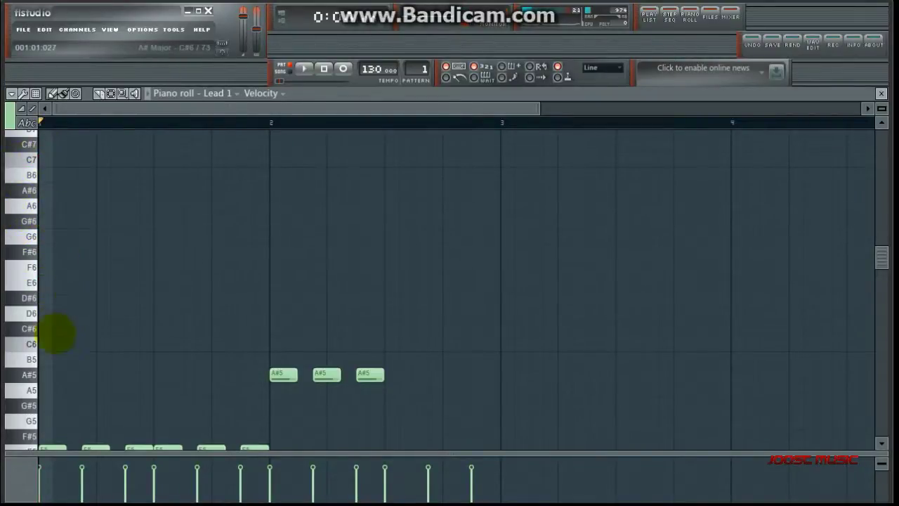
scroll(56, 333, "down", 5)
Stamp chord stacks on the six F5 melody notes, aligning each with its note
left_click(55, 282)
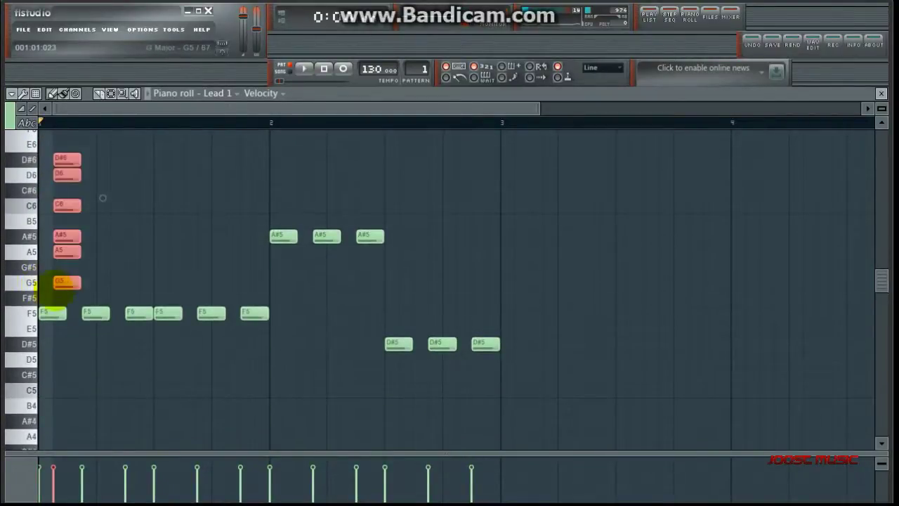
left_click_drag(67, 282, 53, 282)
left_click(98, 282)
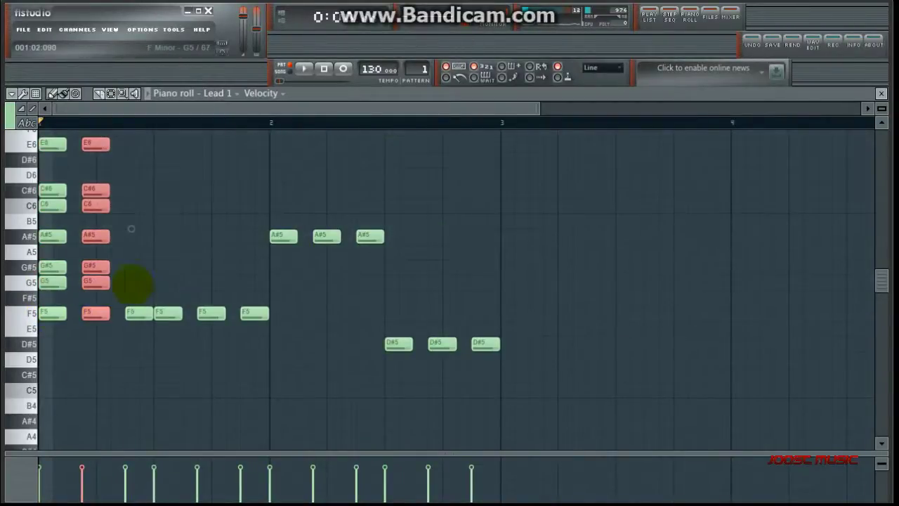
left_click(134, 282)
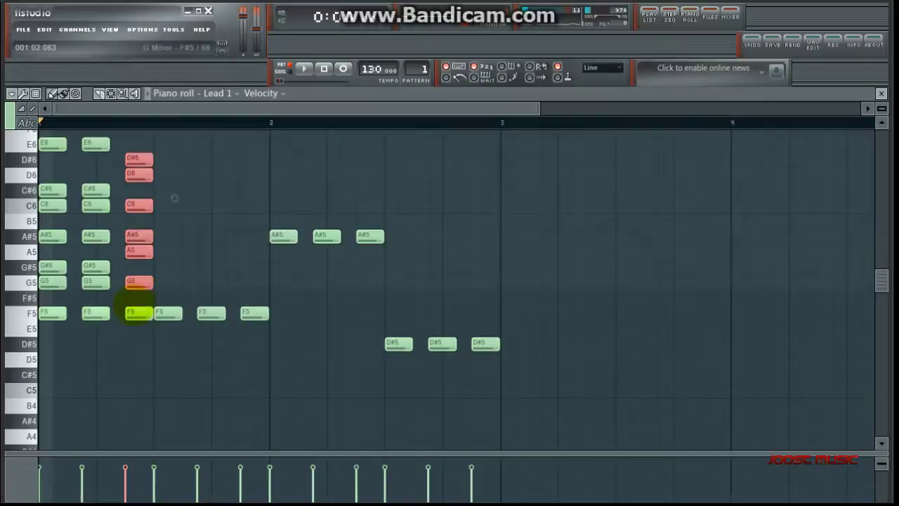
left_click(167, 307)
mouse_move(166, 305)
left_mouse_down()
mouse_move(177, 300)
mouse_move(163, 310)
left_mouse_up()
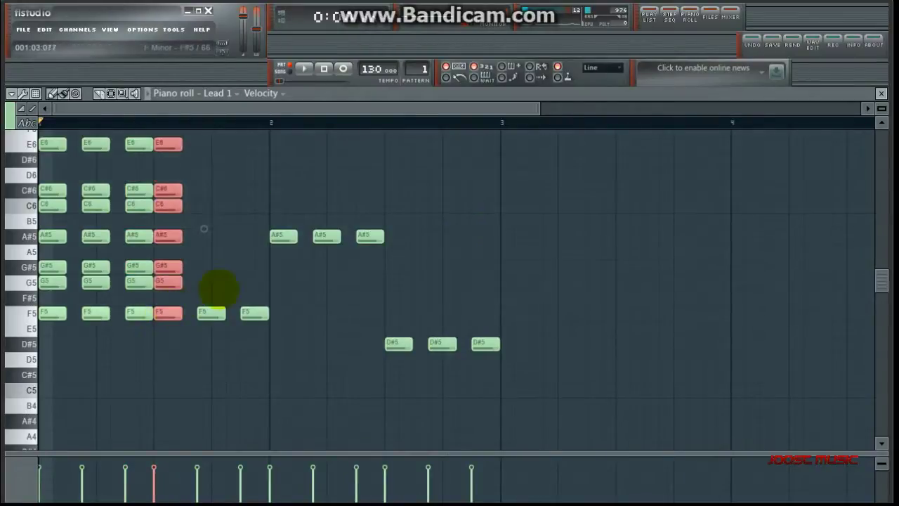
left_click_drag(223, 284, 209, 313)
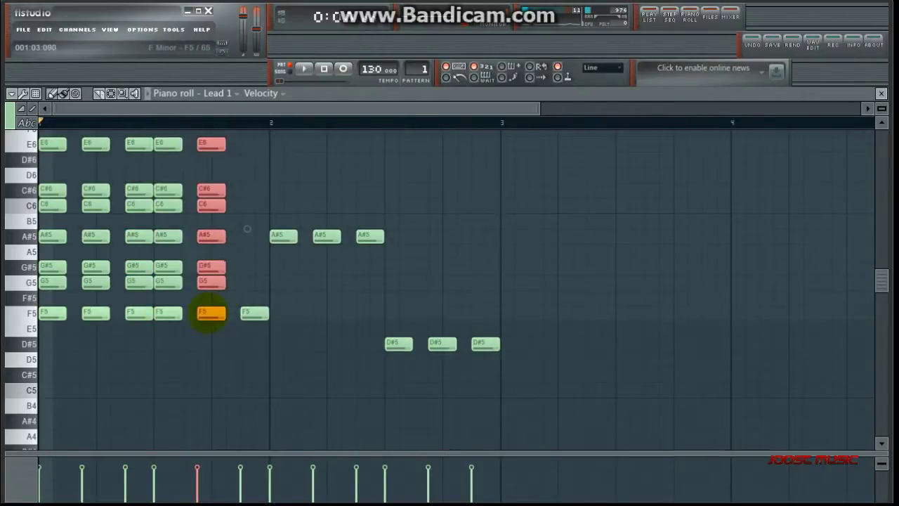
left_click(253, 309)
Stamp chords on the three A#5 notes, lowering each so its root sits on A#5
left_click(273, 201)
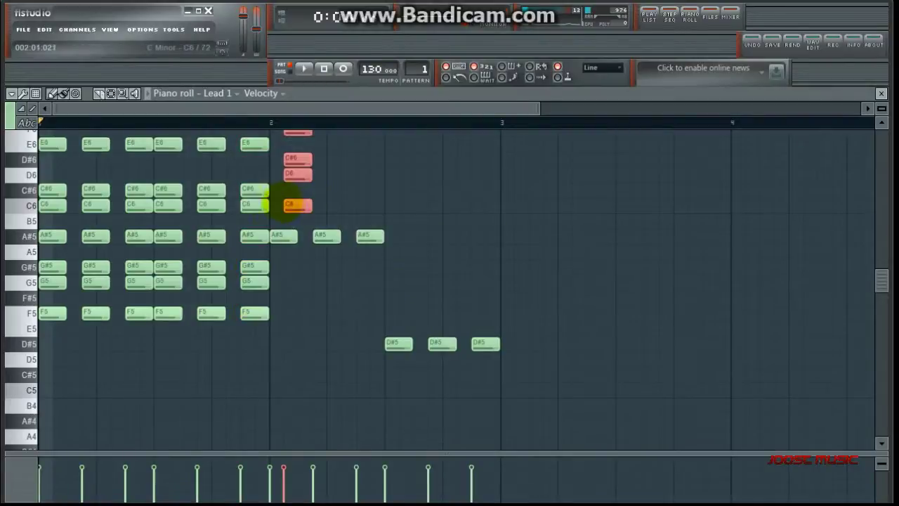
left_click_drag(274, 201, 281, 234)
left_click(330, 218)
left_click_drag(330, 218, 317, 234)
left_click(370, 204)
left_click_drag(369, 204, 370, 236)
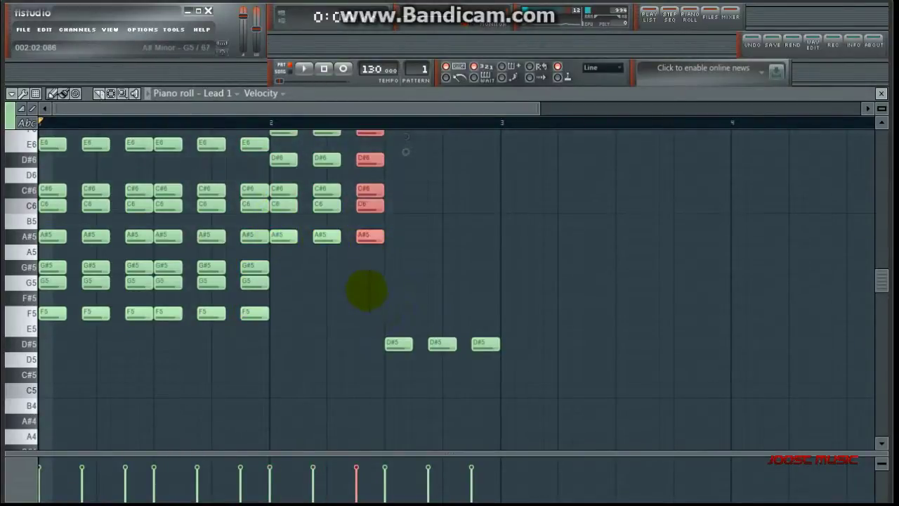
Stamp chords on the three D#5 notes, lowering each to a D#5 root
left_click(391, 311)
left_click_drag(391, 311, 414, 347)
left_click(441, 312)
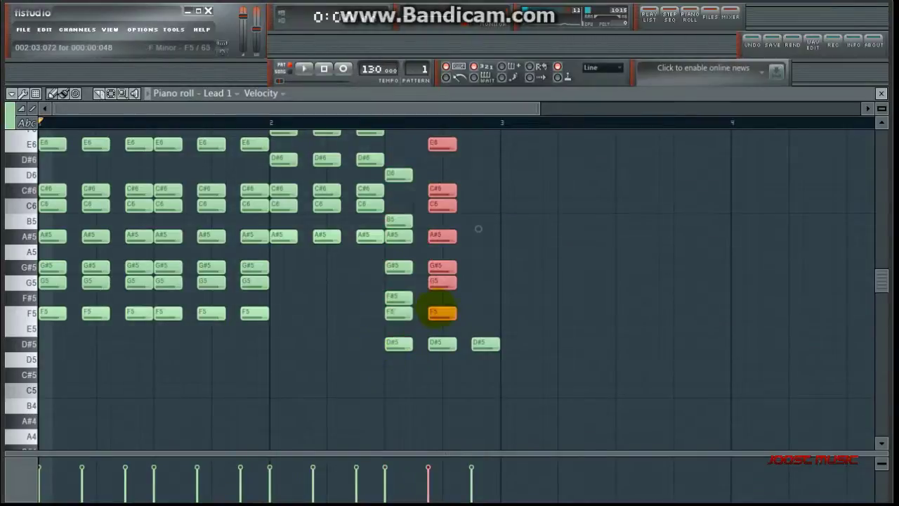
left_click_drag(441, 312, 443, 344)
left_click(485, 313)
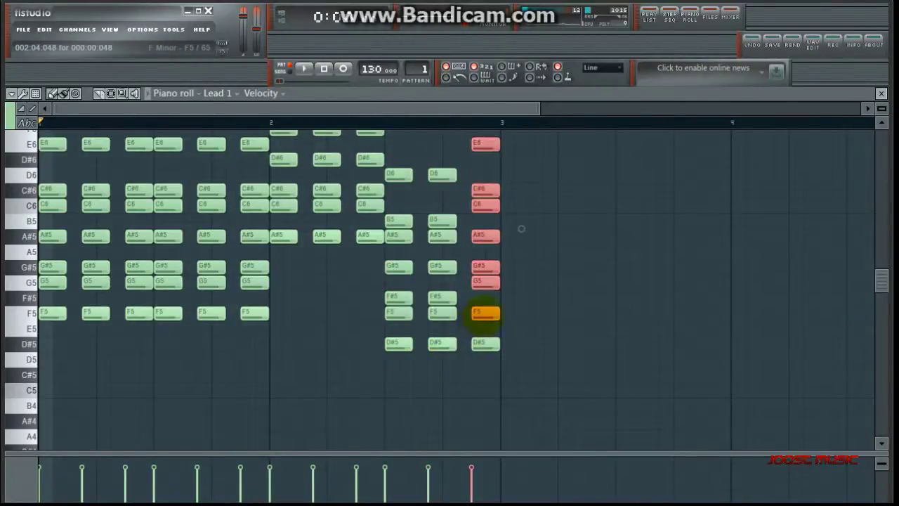
left_click_drag(485, 313, 484, 344)
Switch the piano roll to Lead 1 #2, browsing the Group and Chord options without changing them
left_click(231, 93)
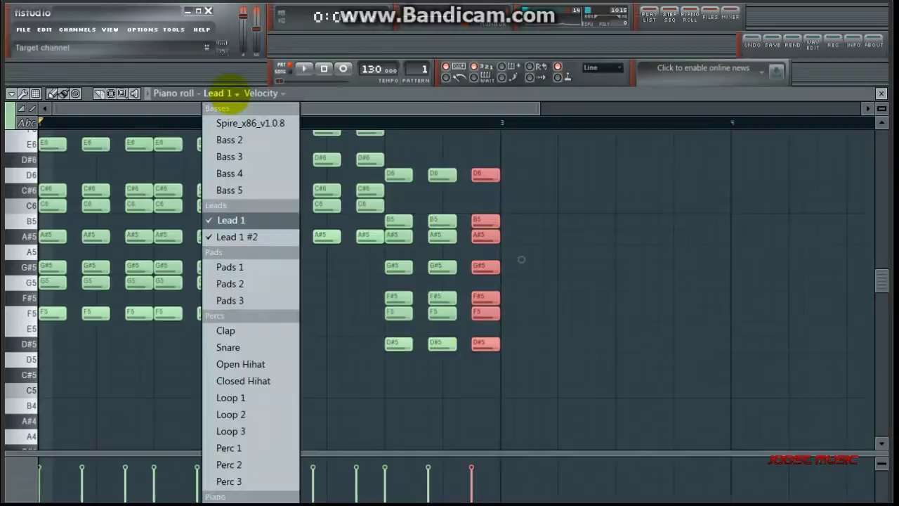
left_click(239, 236)
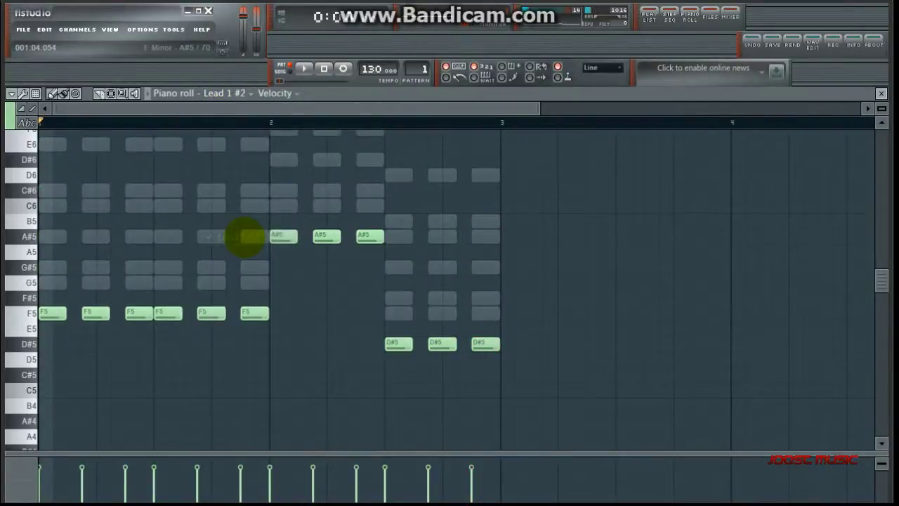
scroll(225, 240, "up", 1)
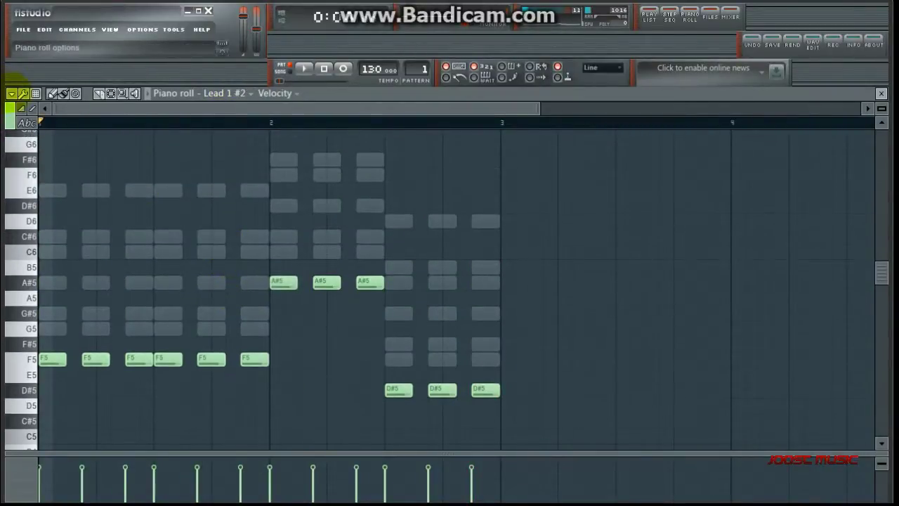
left_click(12, 93)
mouse_move(35, 225)
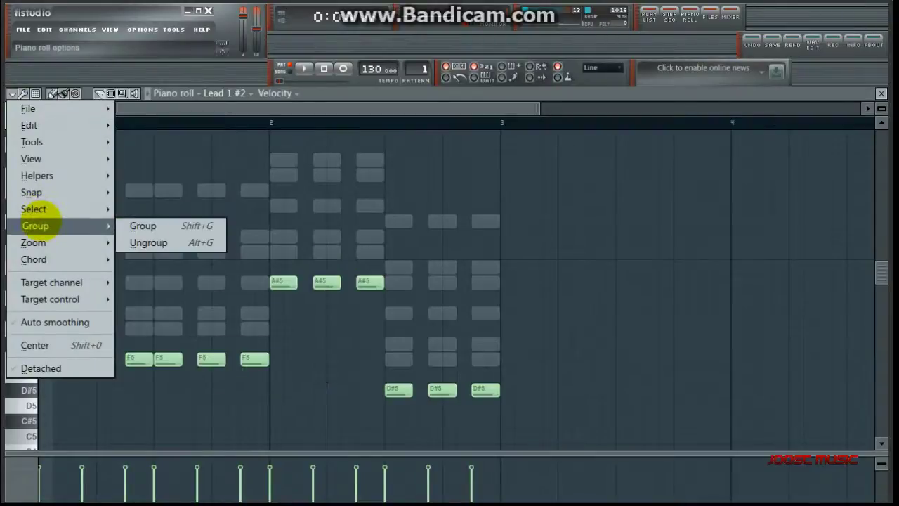
mouse_move(39, 259)
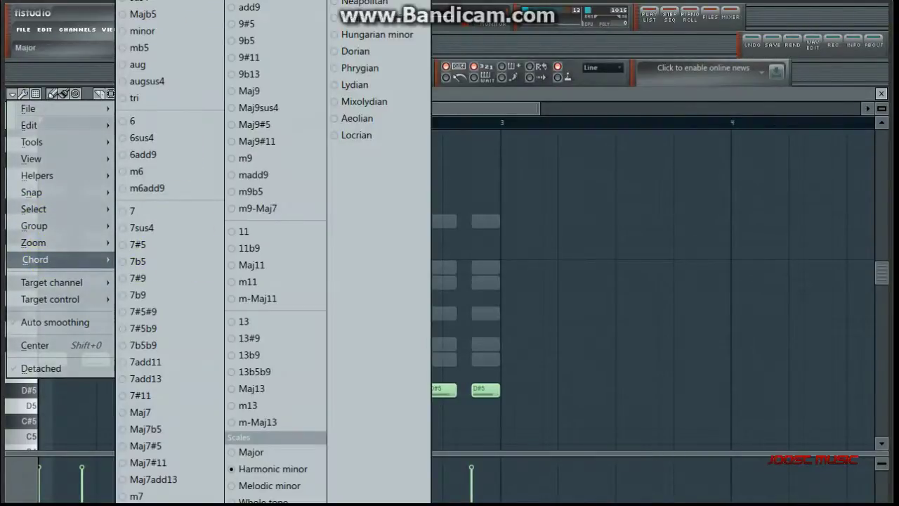
key("Escape")
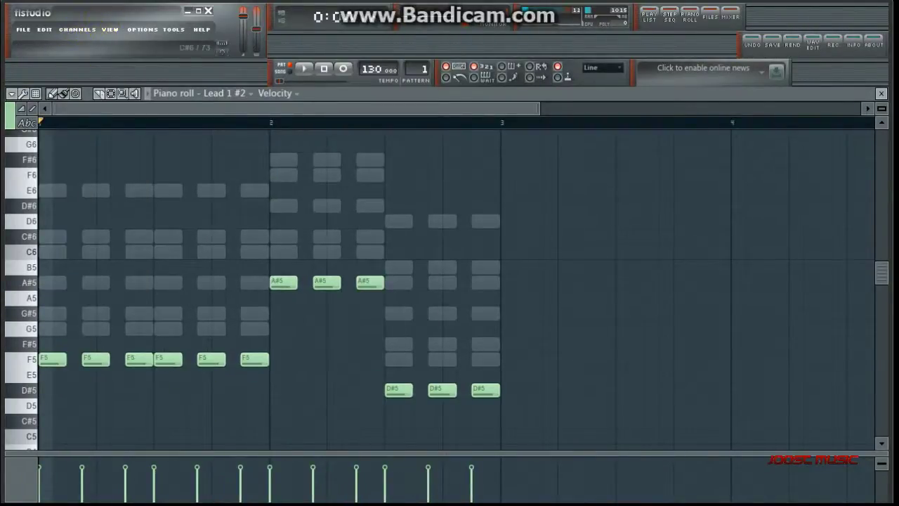
Copy all Lead 1 #2 melody notes up an octave (F6, A#6, D#6) and play the result
left_click_drag(45, 213, 515, 428)
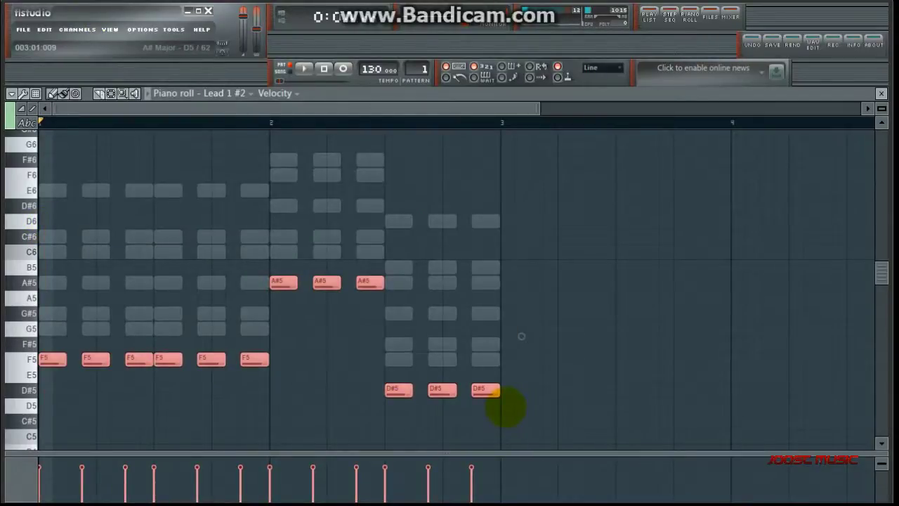
key("ctrl+Up")
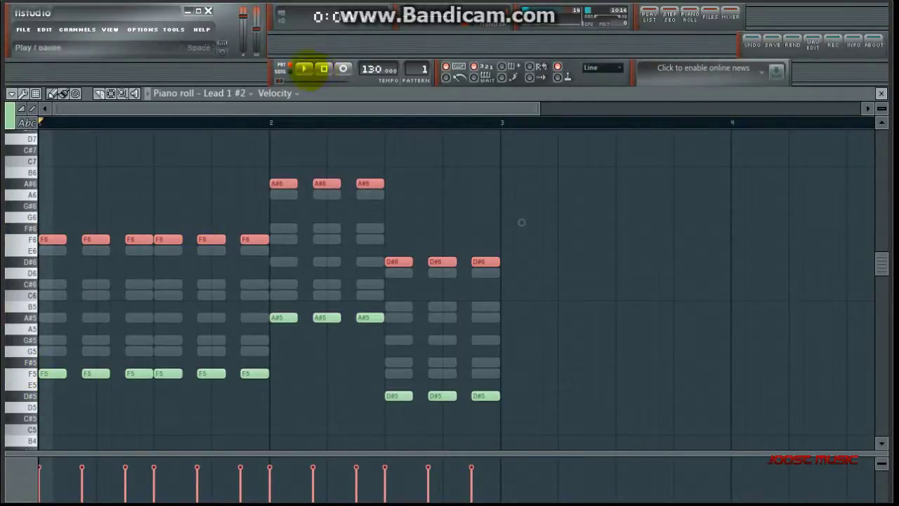
left_click(323, 68)
left_click(304, 69)
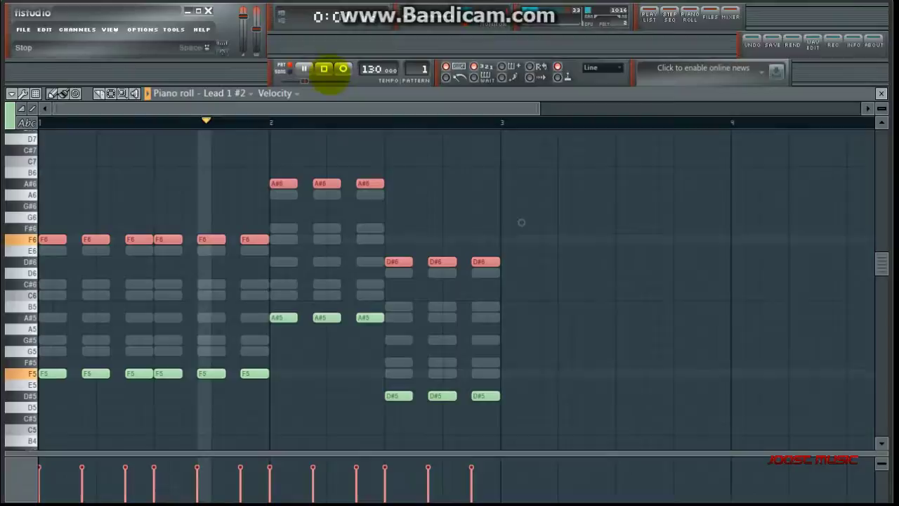
Stack copies of each chord's low note as a middle voice at A#5, D#6 and G#5
key("space")
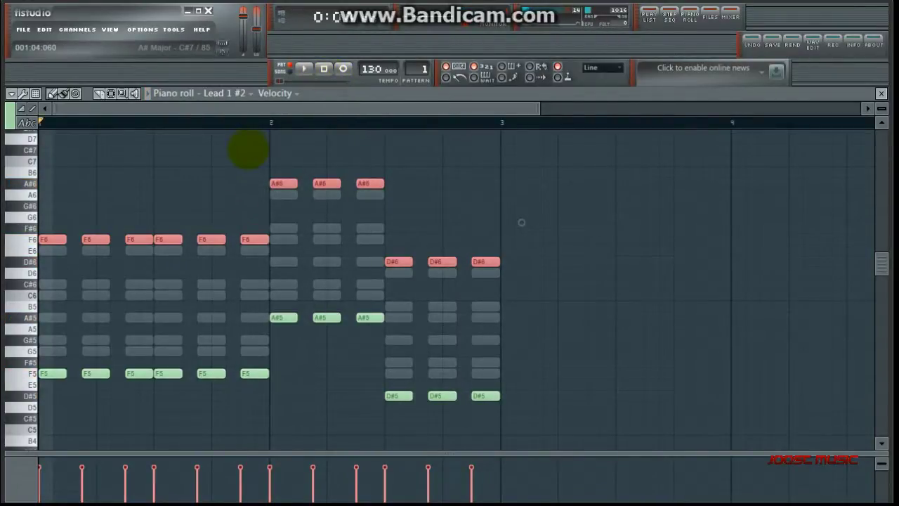
key("ctrl+z")
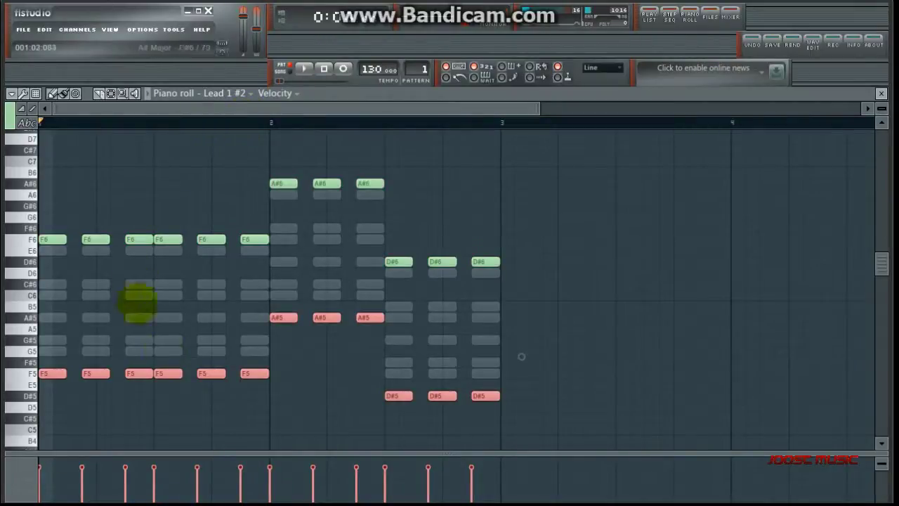
left_click_drag(163, 362, 140, 330)
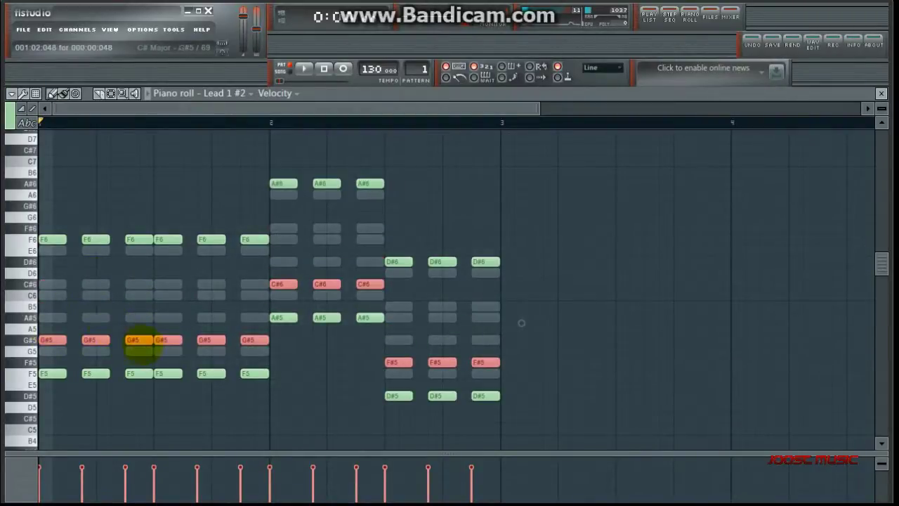
left_click_drag(140, 341, 141, 317)
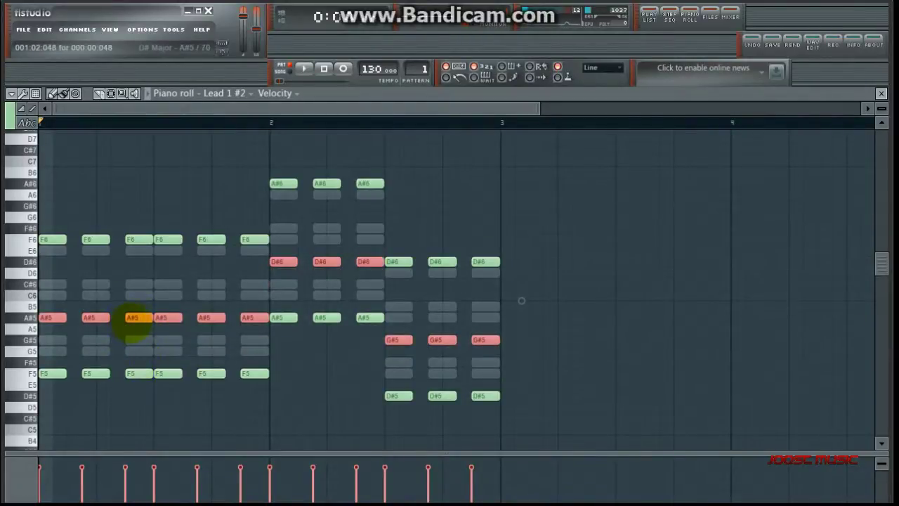
left_click_drag(135, 319, 137, 330)
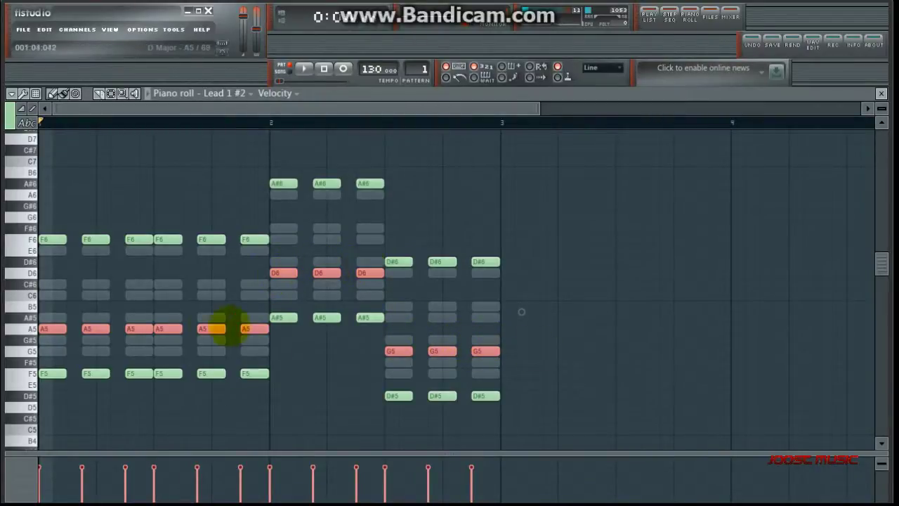
left_click_drag(205, 329, 206, 317)
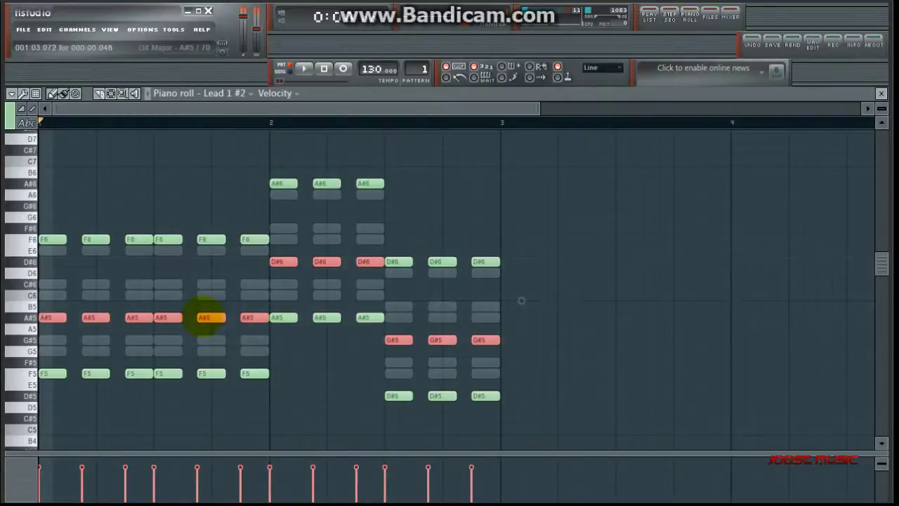
Compare the middle voice two semitones higher by ear, then settle back on A#5, D#6, G#5
left_click(304, 68)
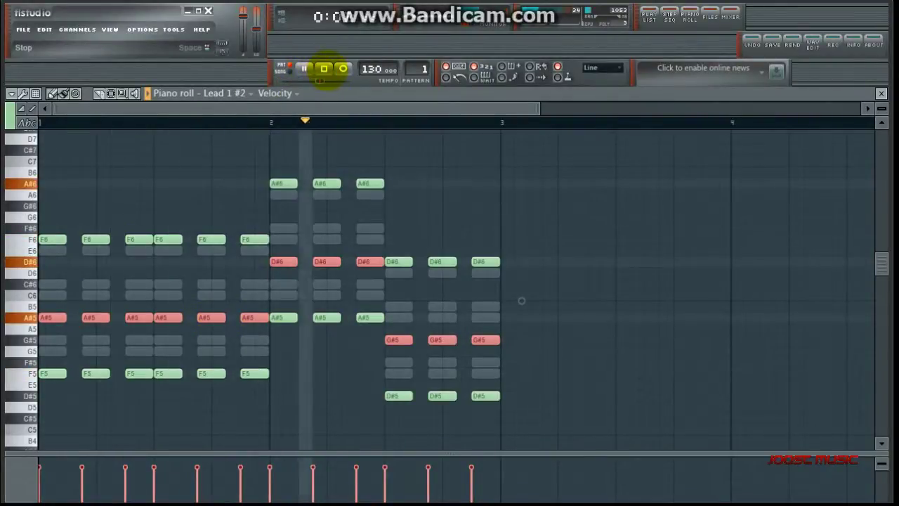
left_click(323, 68)
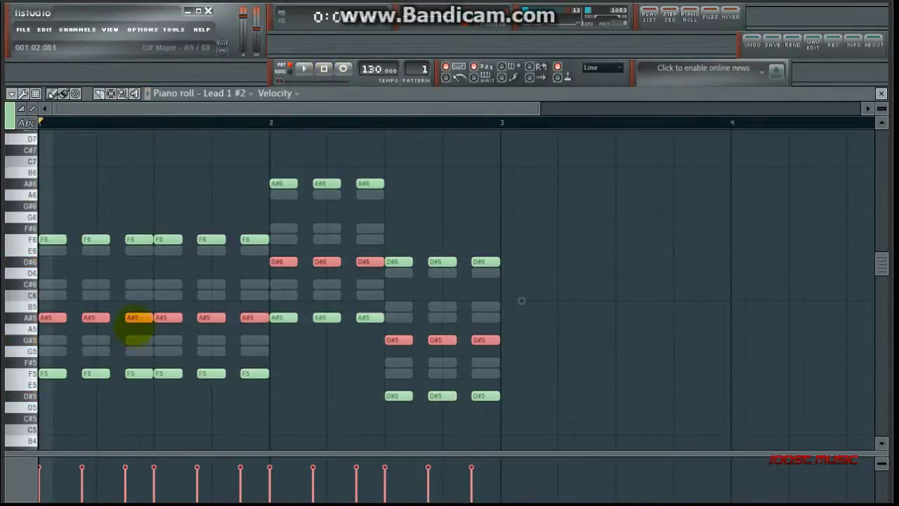
left_click_drag(134, 320, 116, 293)
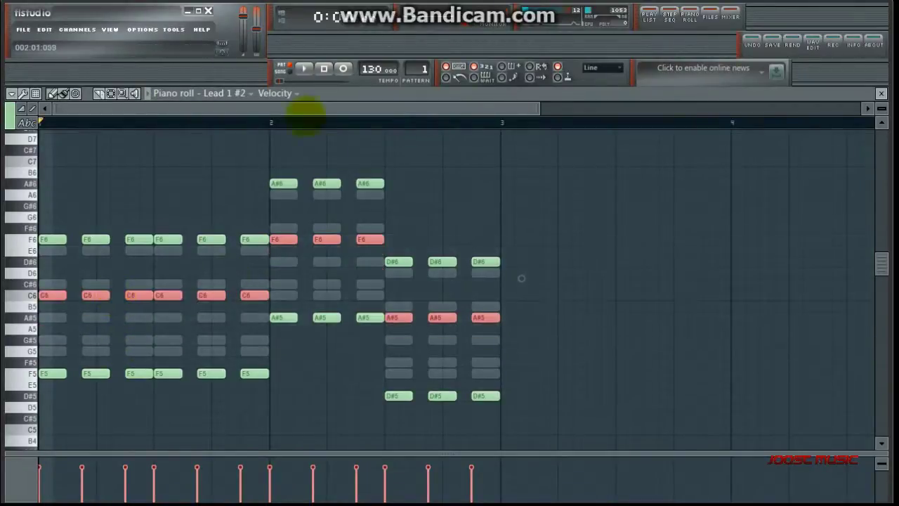
left_click(304, 68)
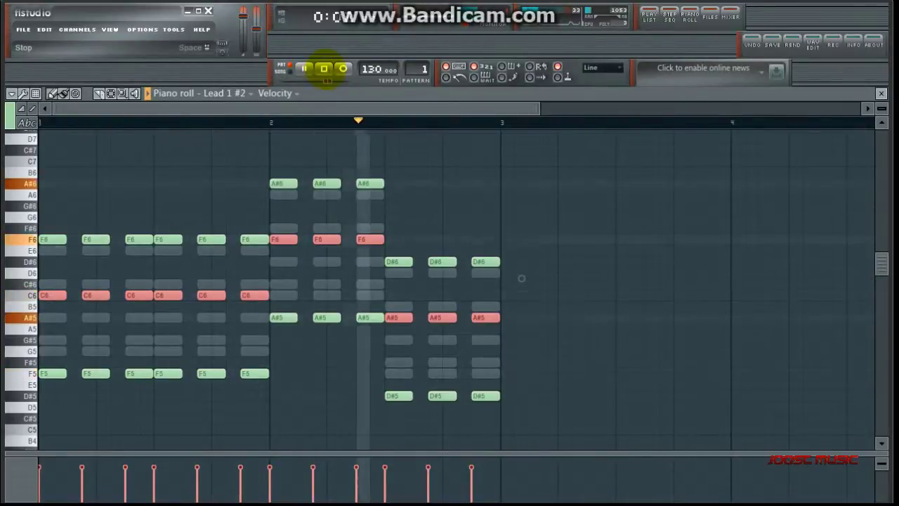
left_click(324, 69)
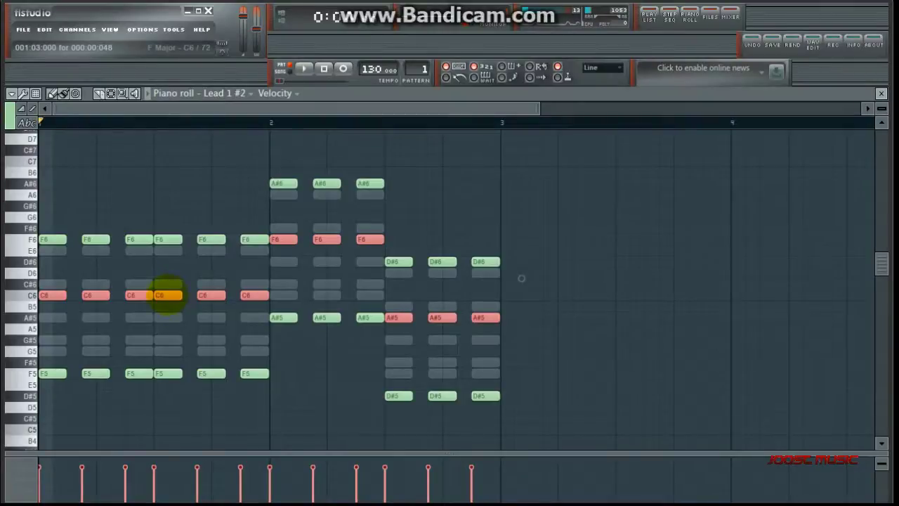
left_click_drag(167, 297, 161, 316)
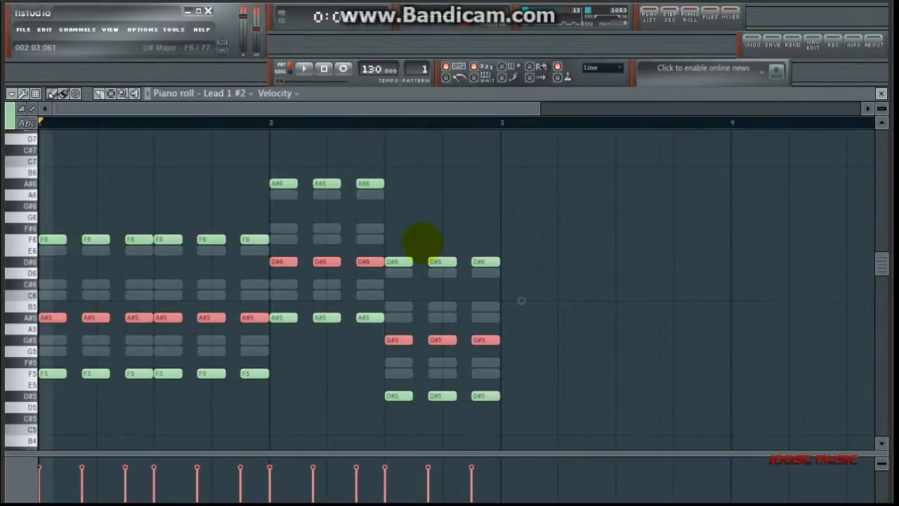
Copy the chord notes up as a top line at A#6, D#7 and G#6 and play it
key("ctrl+Down")
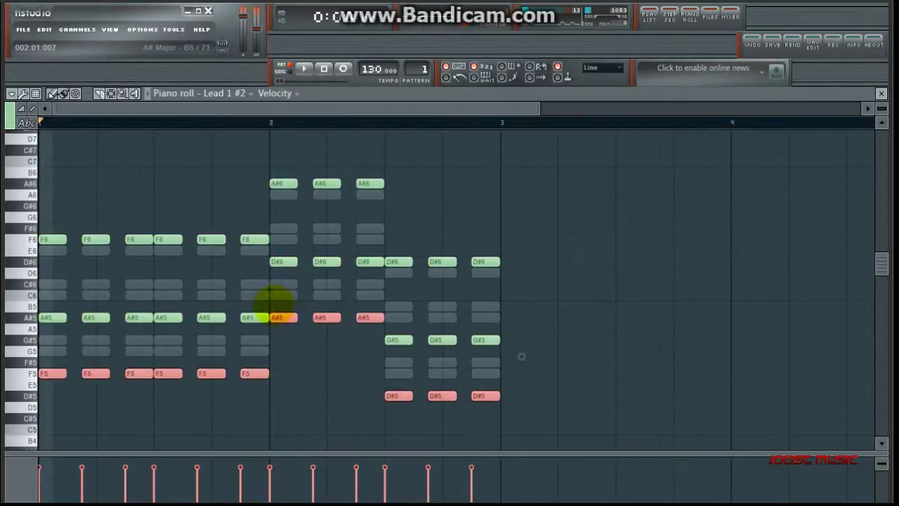
left_click_drag(161, 371, 141, 183)
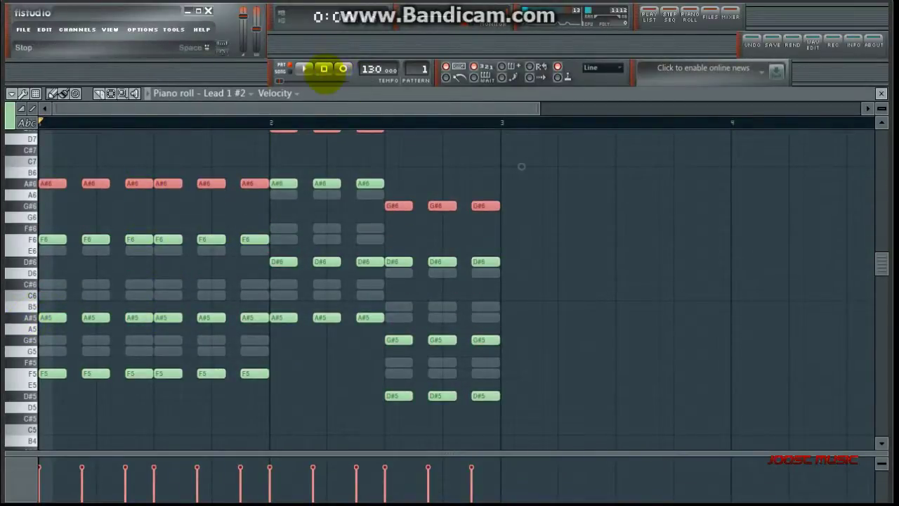
left_click(303, 68)
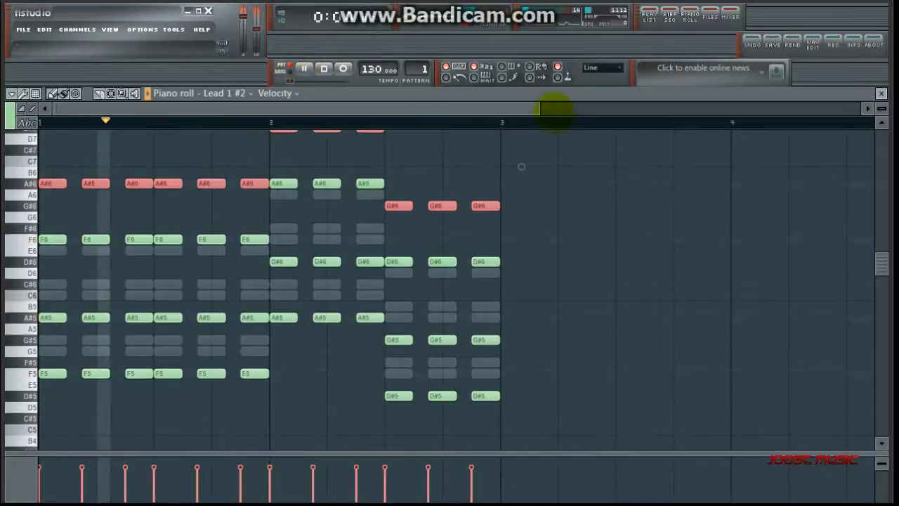
scroll(881, 260, "up", 1)
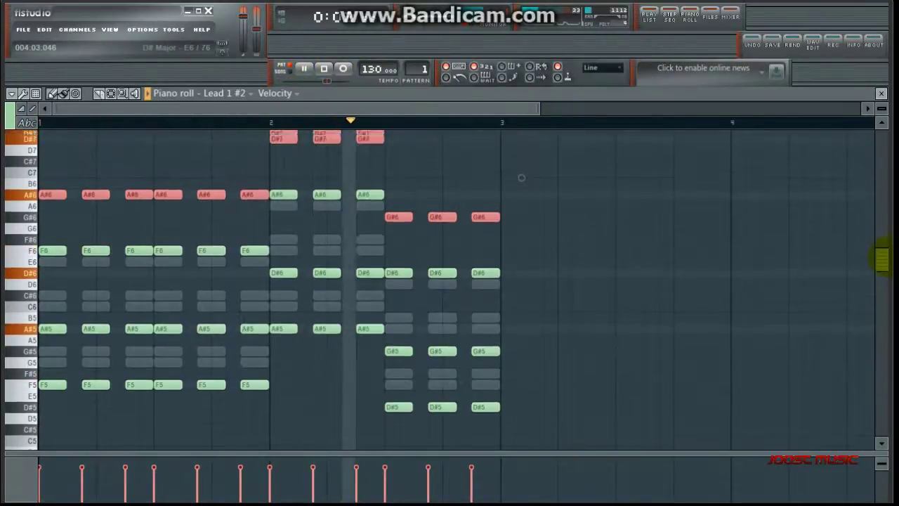
scroll(881, 260, "up", 3)
Rewrite the first group's top line as four A#6 notes rising to two C#7 notes
left_click(323, 68)
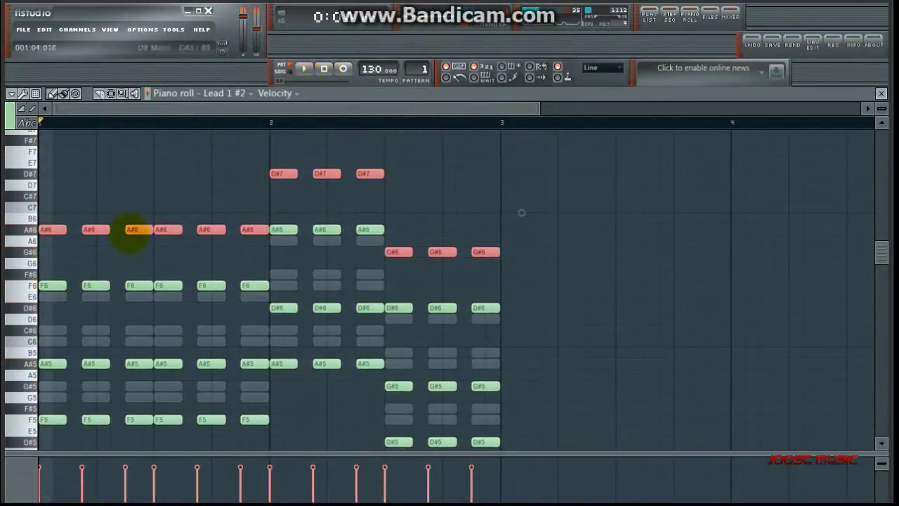
left_click(50, 201)
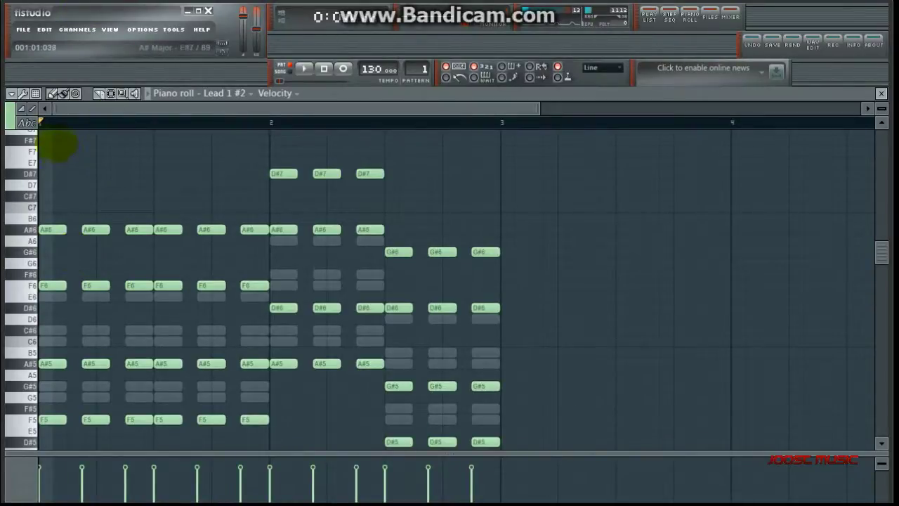
left_click(52, 230)
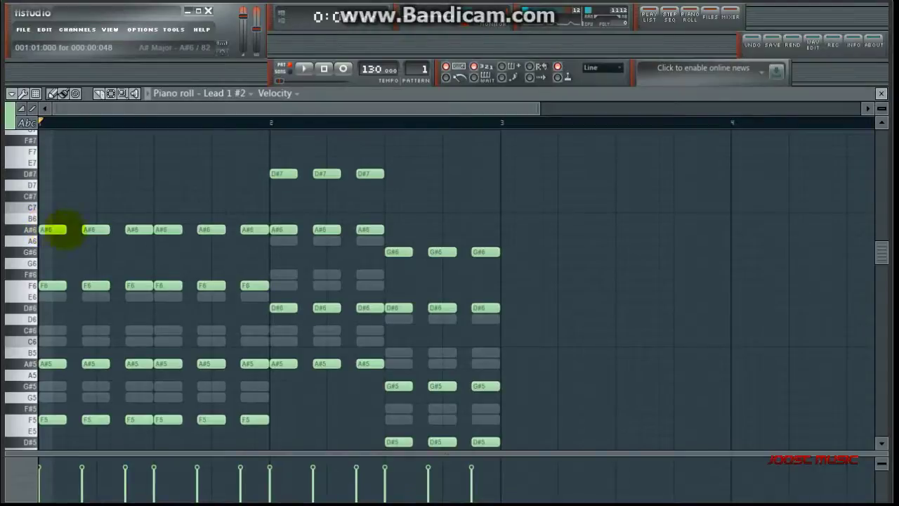
left_click(136, 229)
left_click(208, 229)
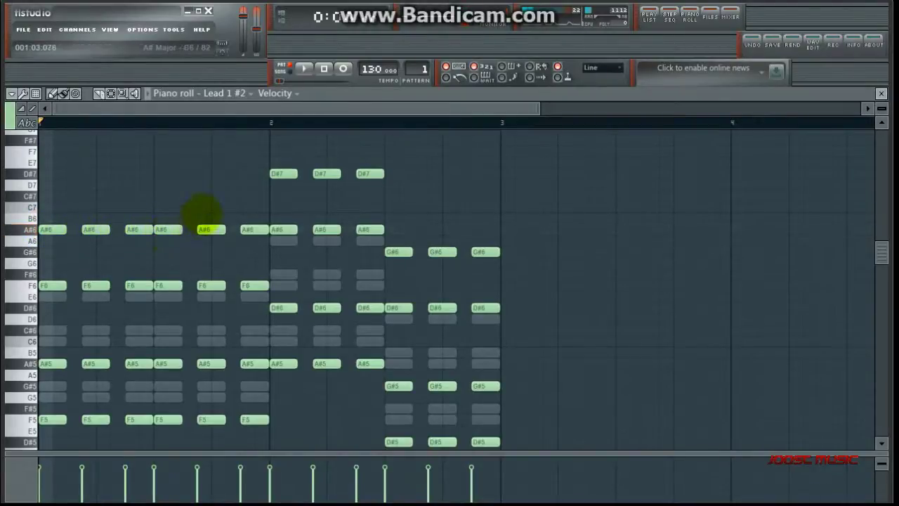
left_click(198, 207)
left_click_drag(211, 207, 203, 195)
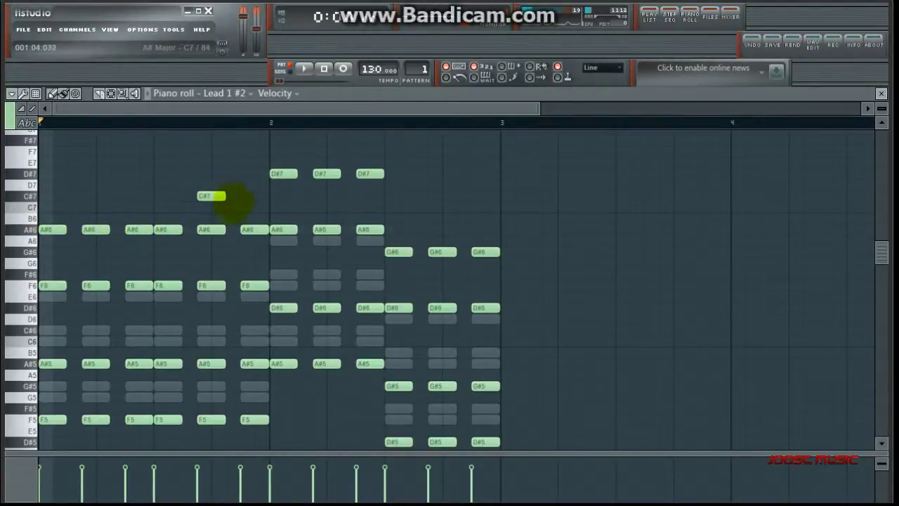
left_click(235, 196)
right_click(210, 230)
right_click(251, 229)
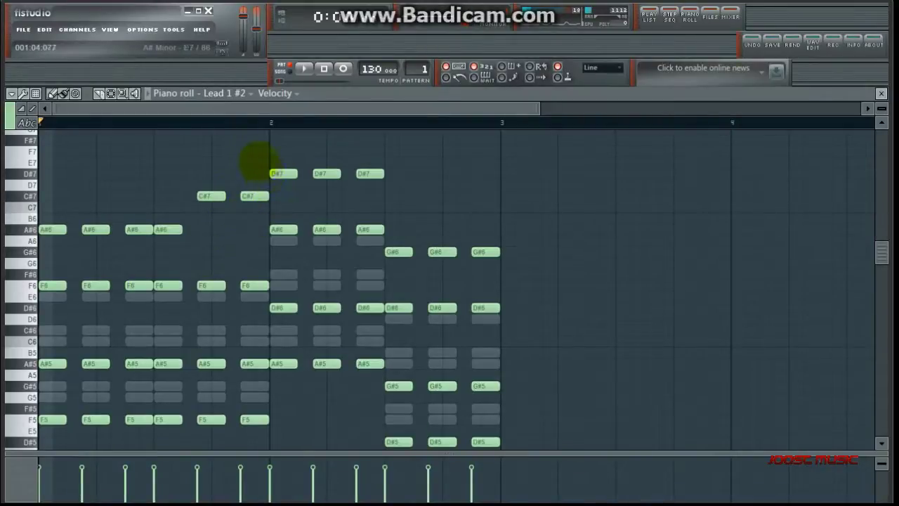
Reshape the later groups to D#7, C#7, C7, then A#6, A#6, G#6, and play back
left_click(320, 175)
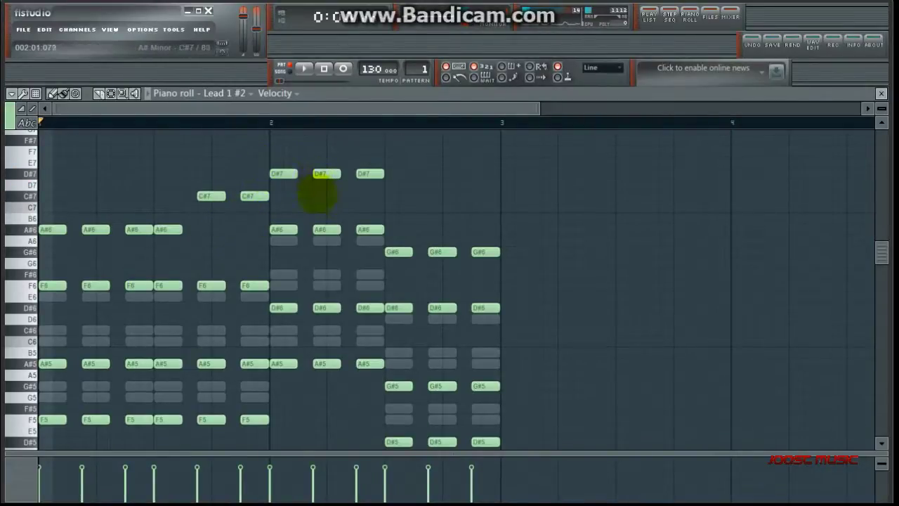
left_click_drag(320, 197, 345, 199)
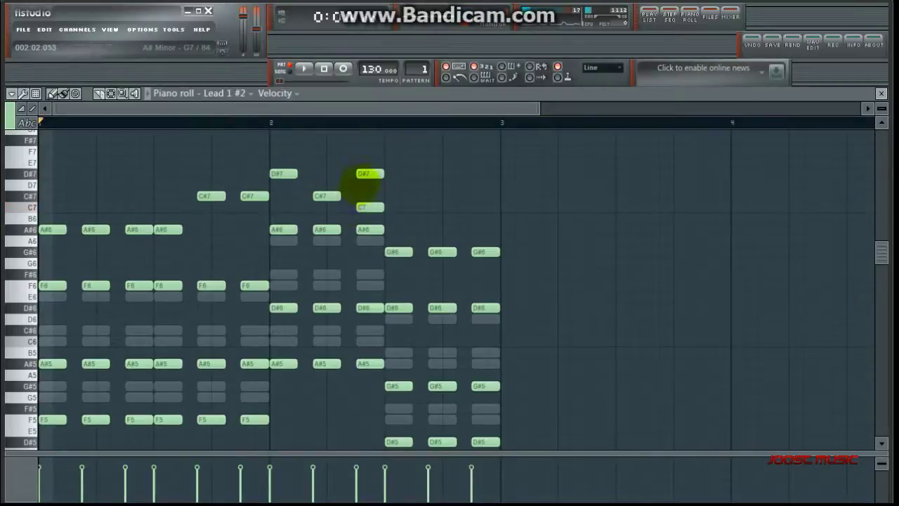
right_click(365, 175)
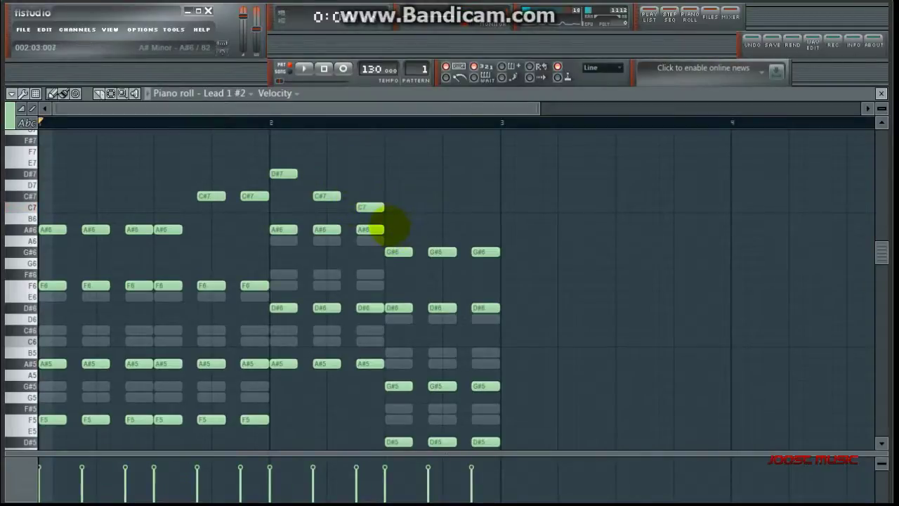
left_click(395, 229)
left_click(433, 230)
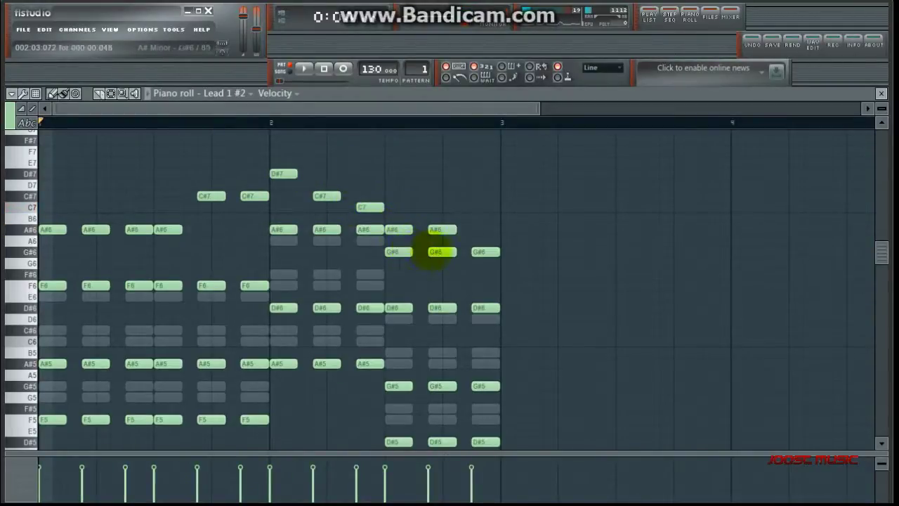
right_click(441, 251)
right_click(397, 251)
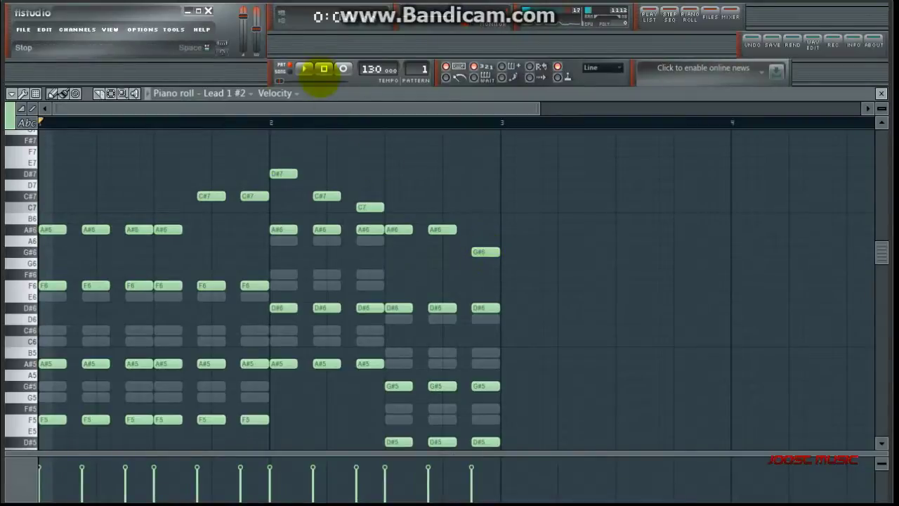
left_click(304, 68)
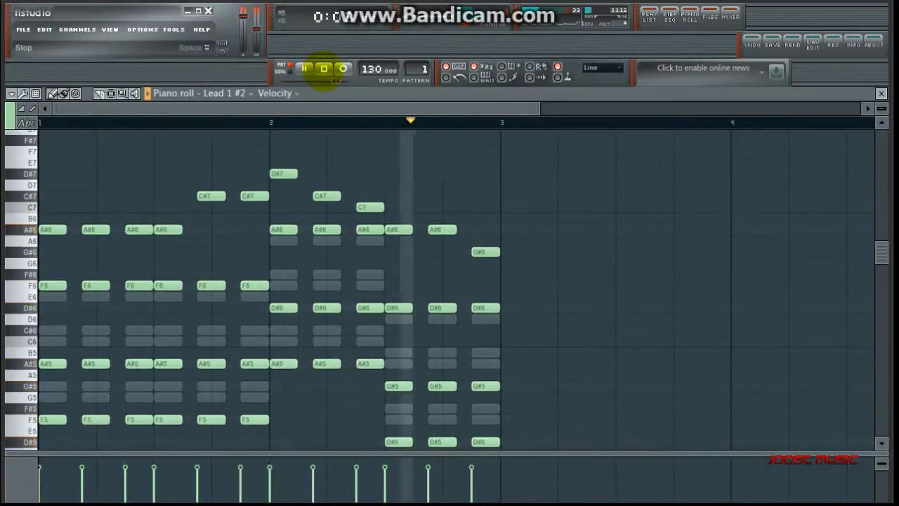
left_click(324, 68)
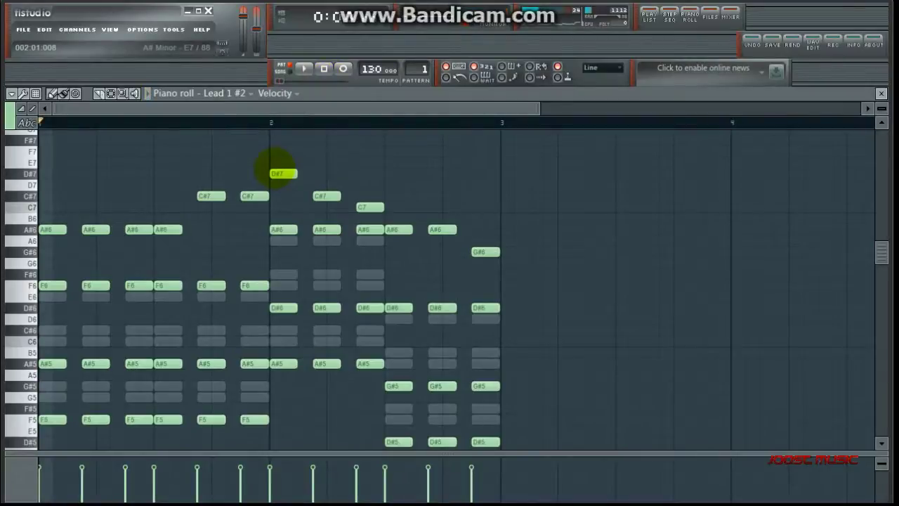